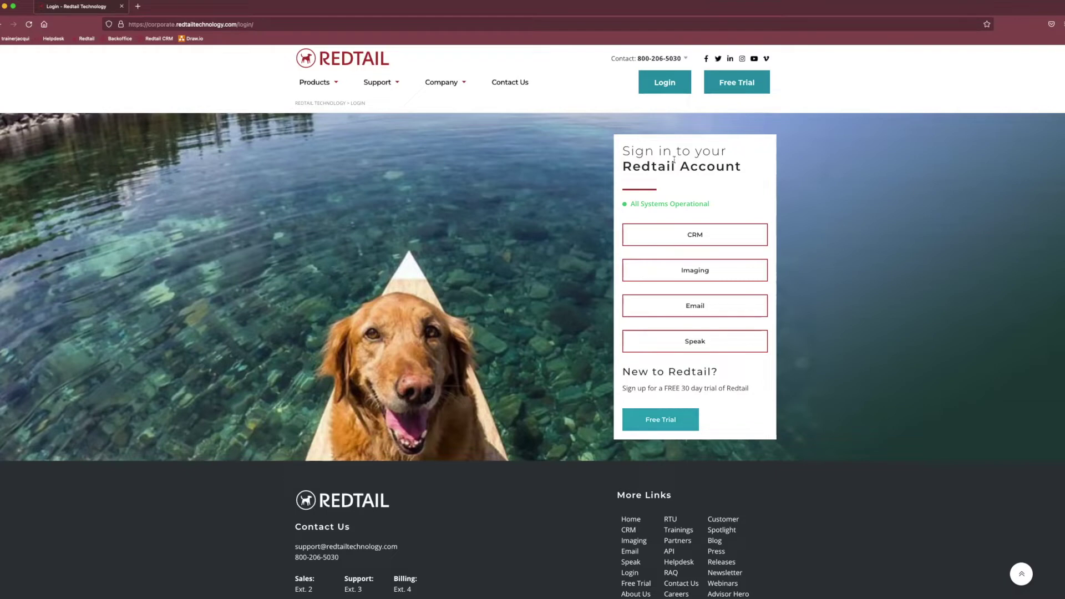
Go to the Redtail website and open its login page.
scroll(675, 160, down, 1)
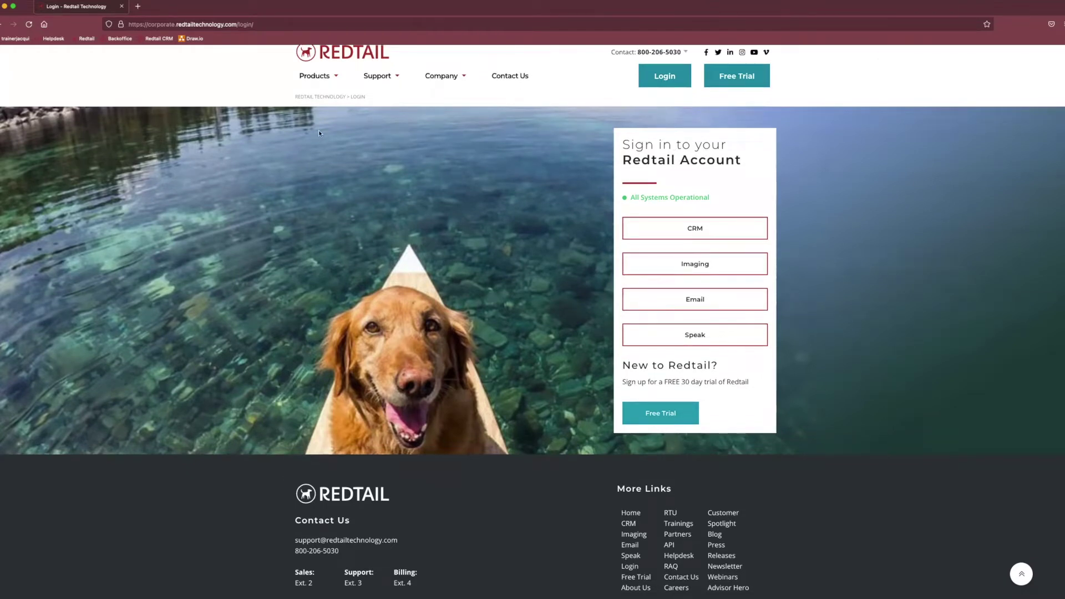
scroll(319, 133, up, 1)
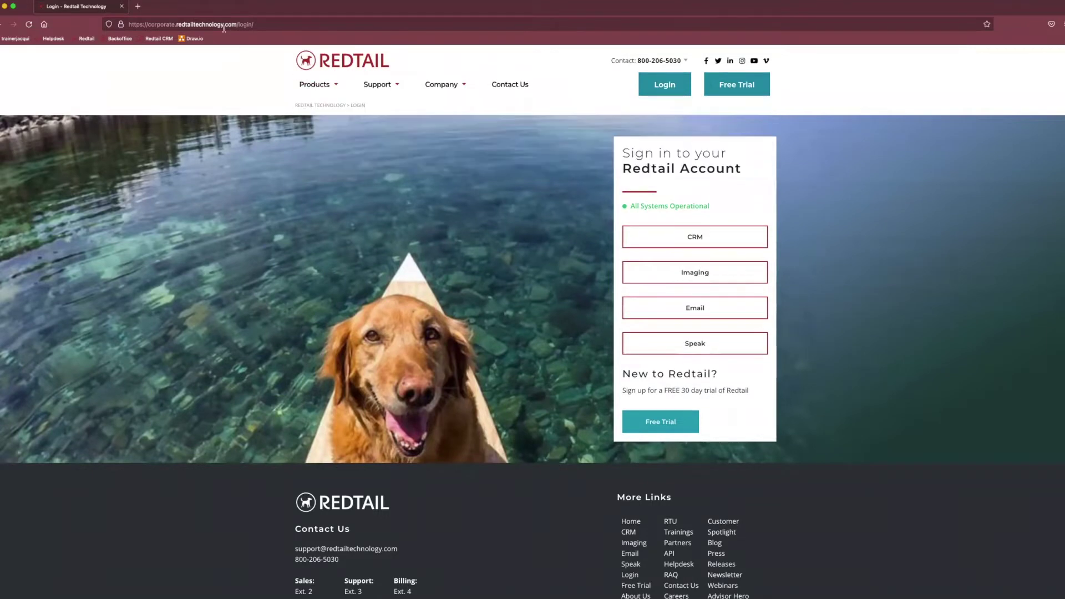
click(160, 25)
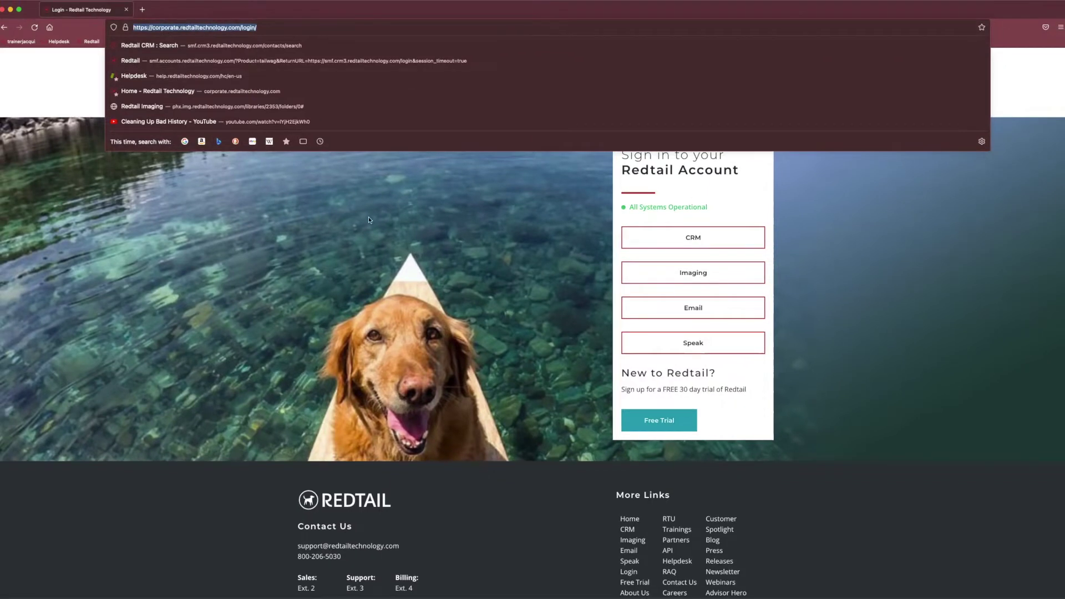
key(Return)
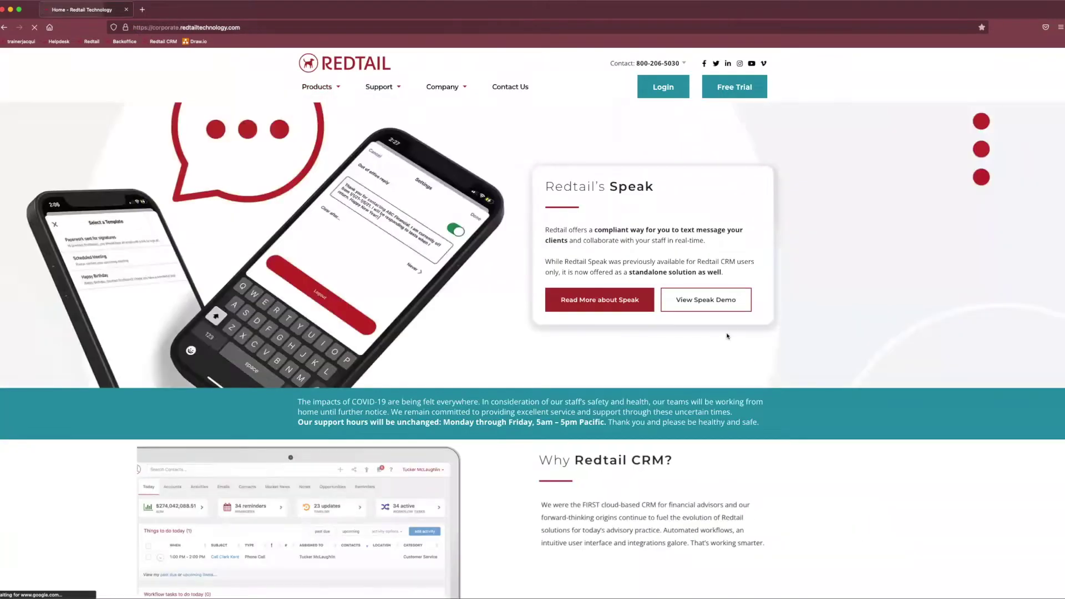
click(662, 87)
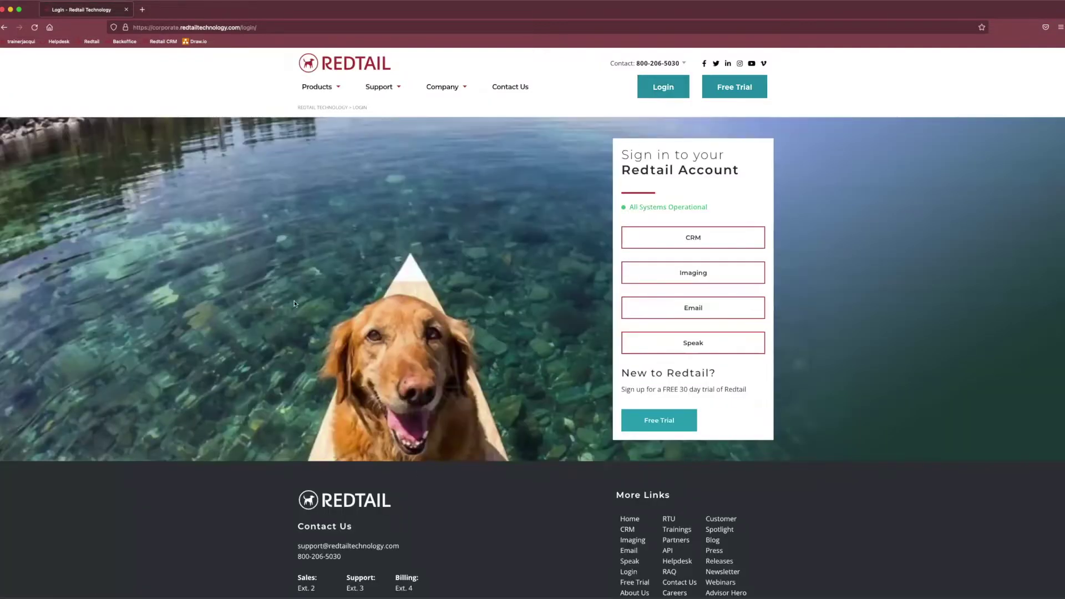
scroll(568, 293, down, 1)
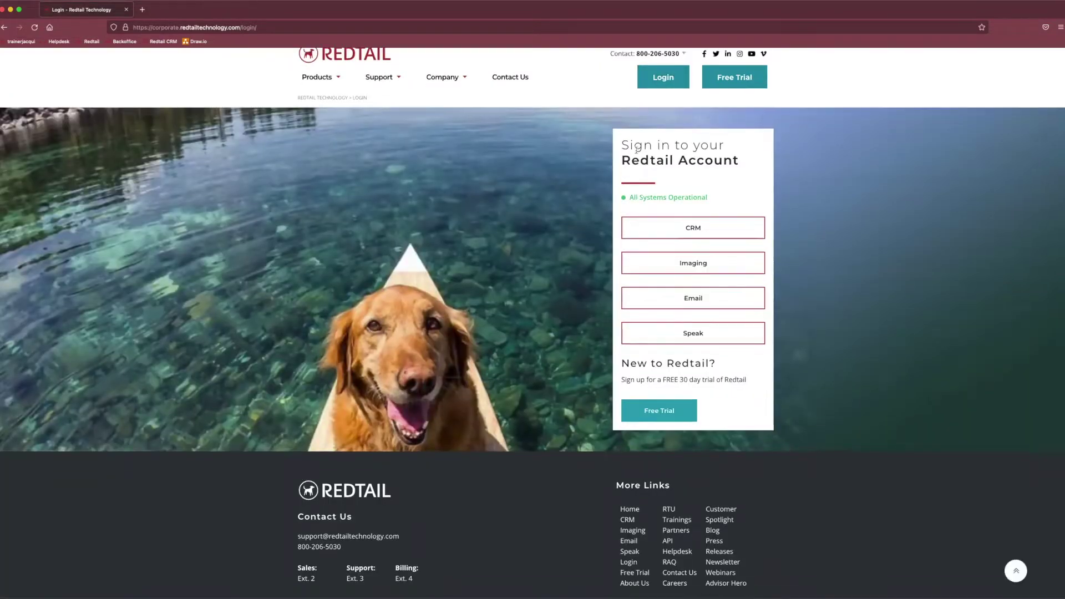
drag(620, 143, 737, 195)
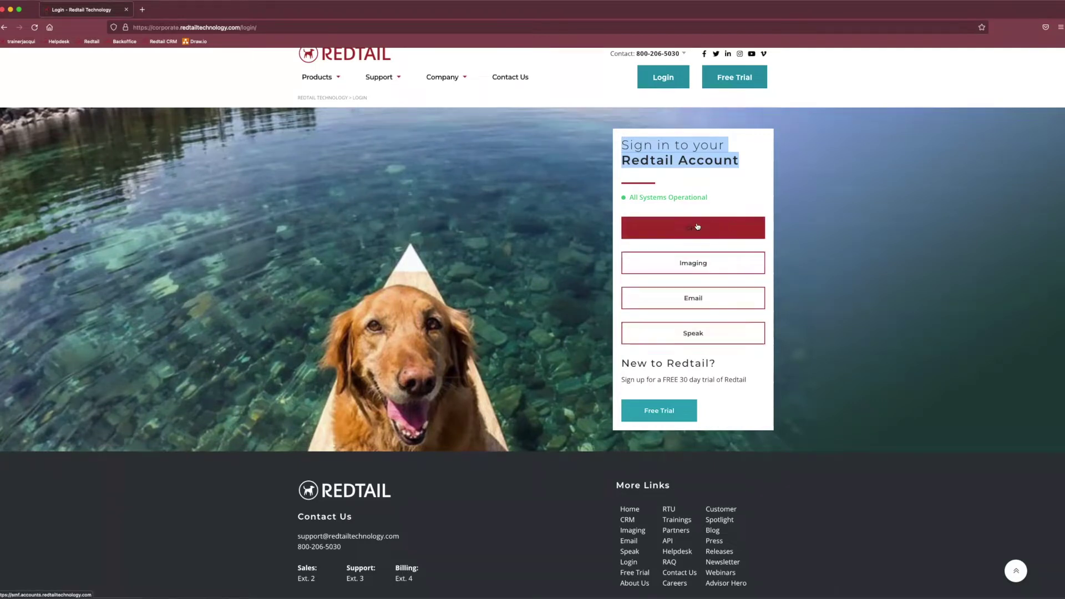
Sign in to the CRM with the saved trainer account's login.
click(665, 237)
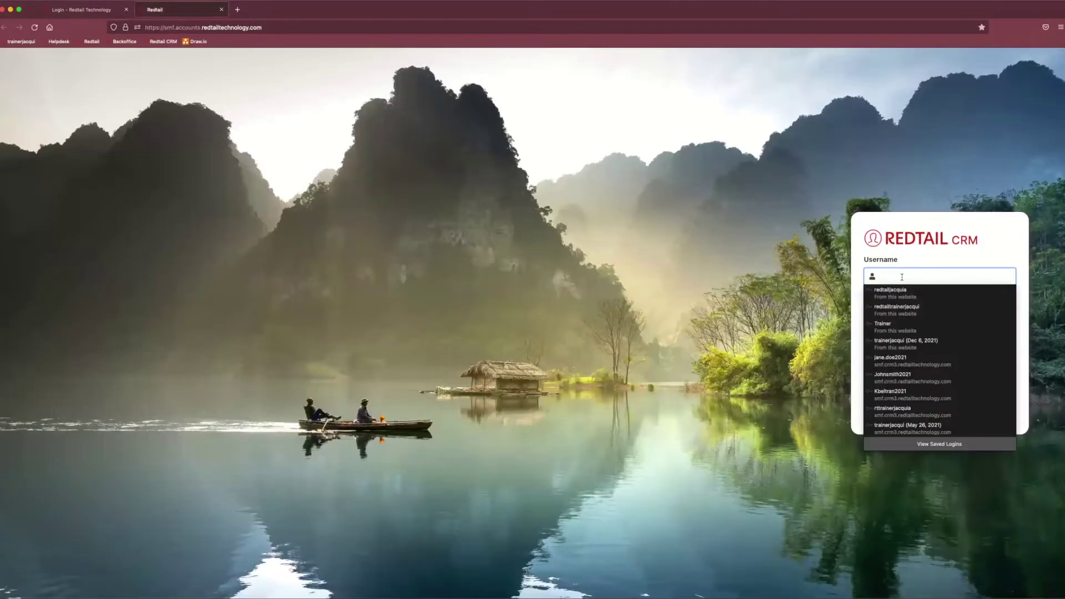
text(tra)
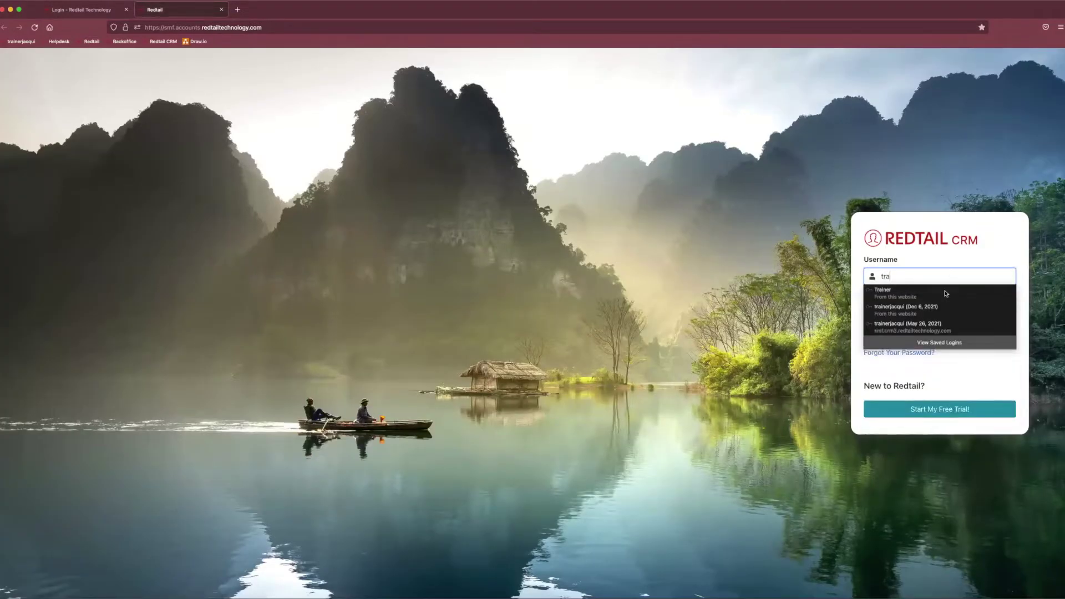
click(946, 307)
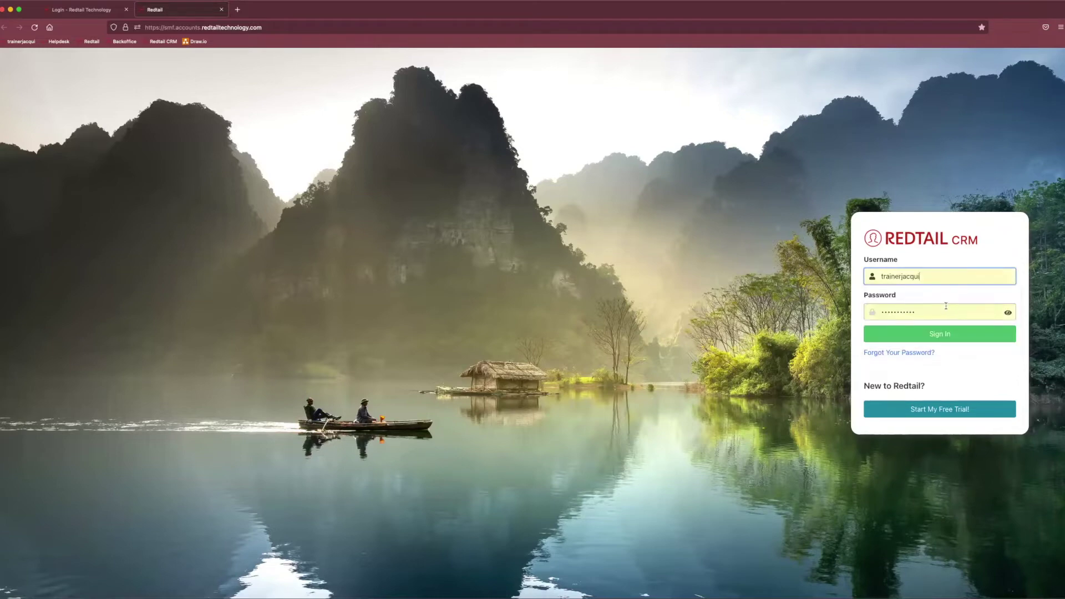
click(953, 338)
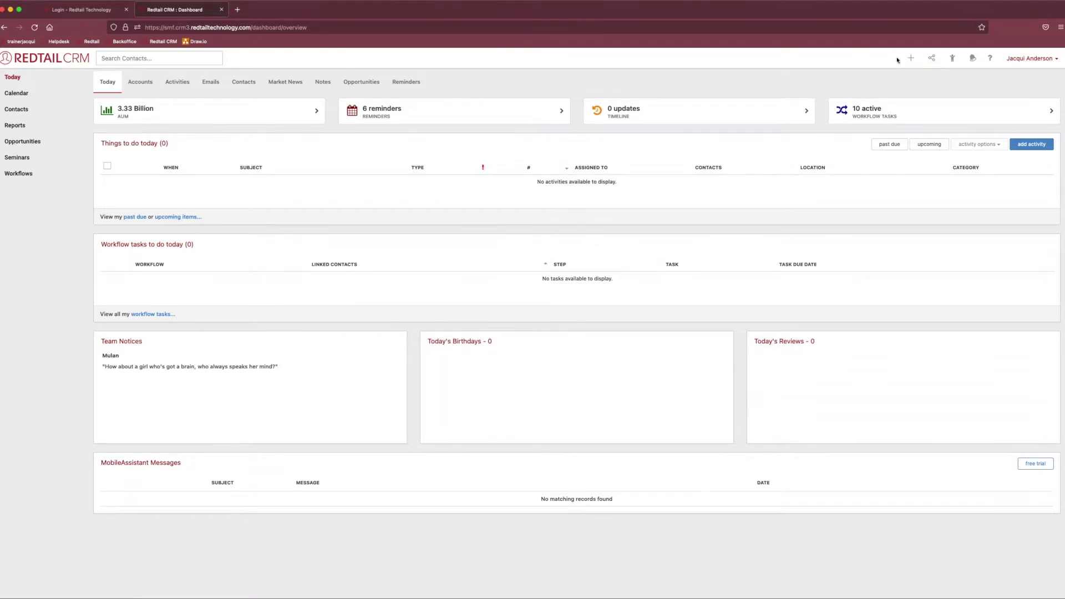
Show the + quick-add menu of new record types, then the integrations list.
mouse_move(915, 59)
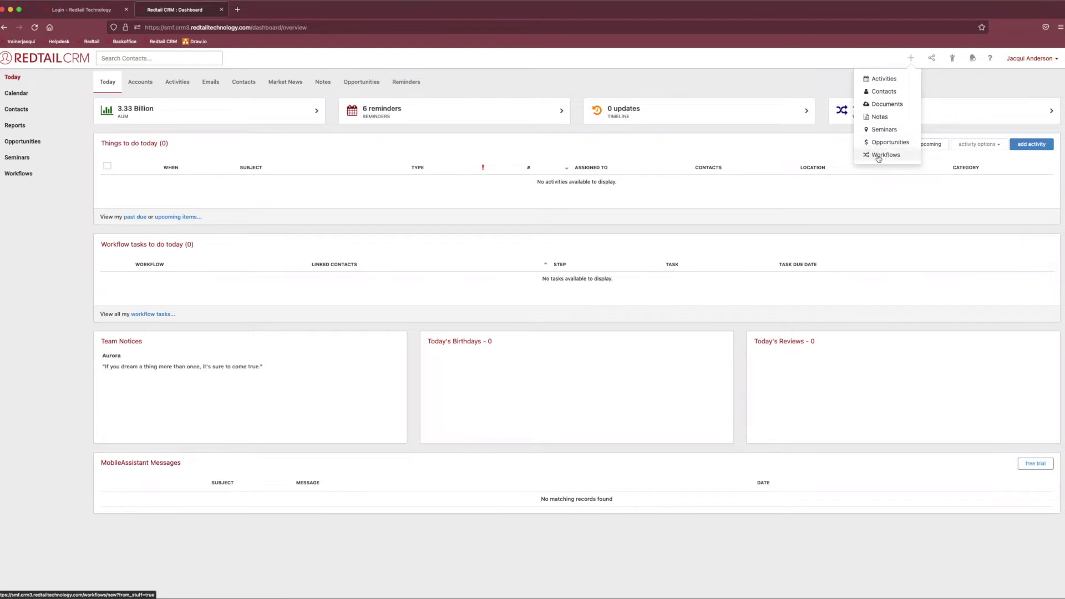
click(882, 61)
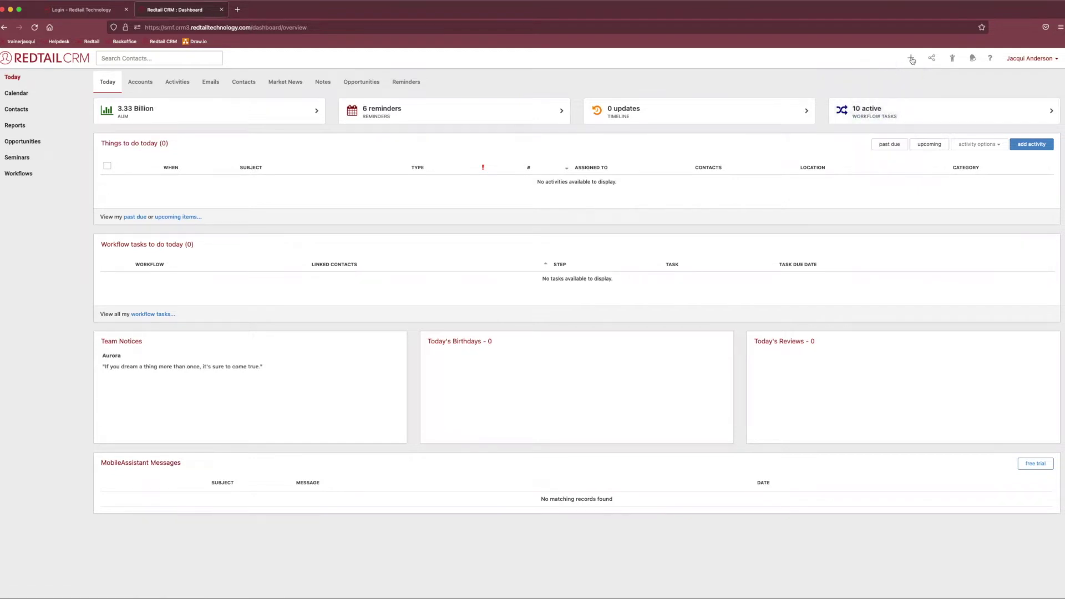
click(912, 59)
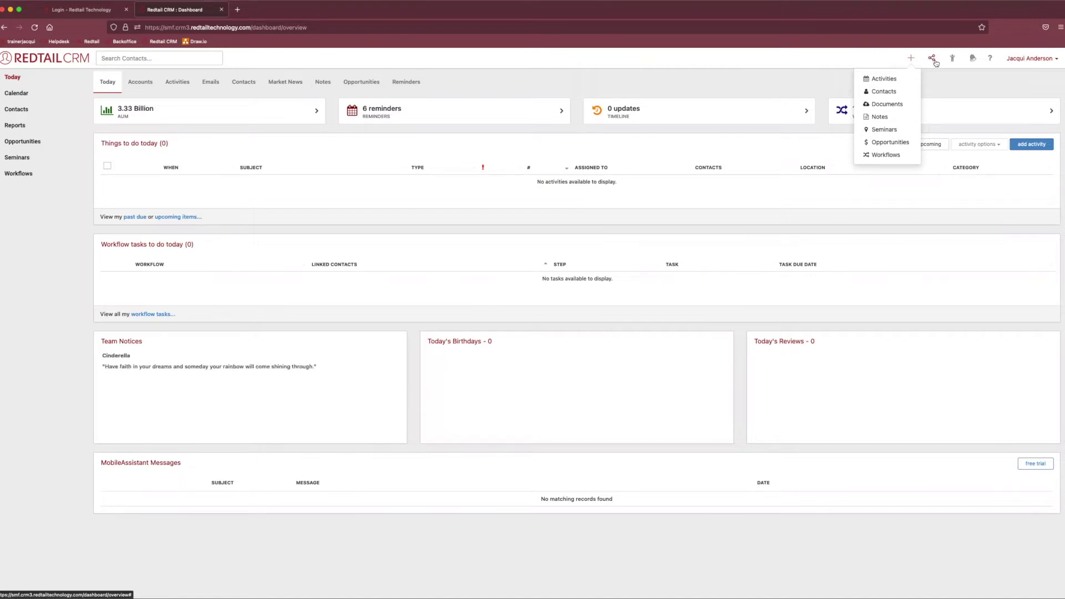
click(937, 62)
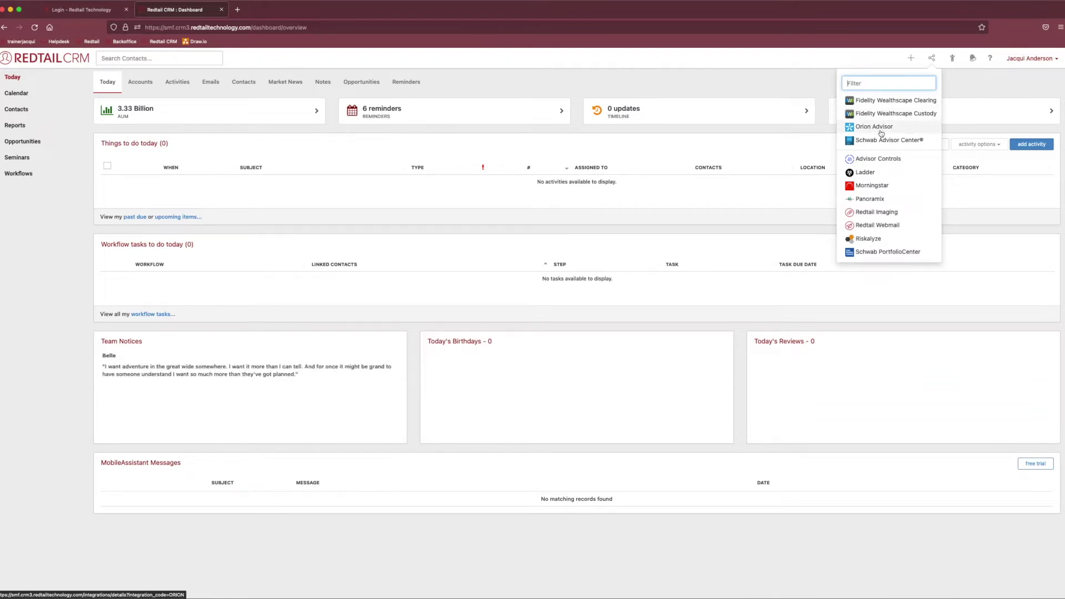
Close and reopen the integrations list, then check the recent contacts and saved lists panel.
click(932, 58)
click(932, 59)
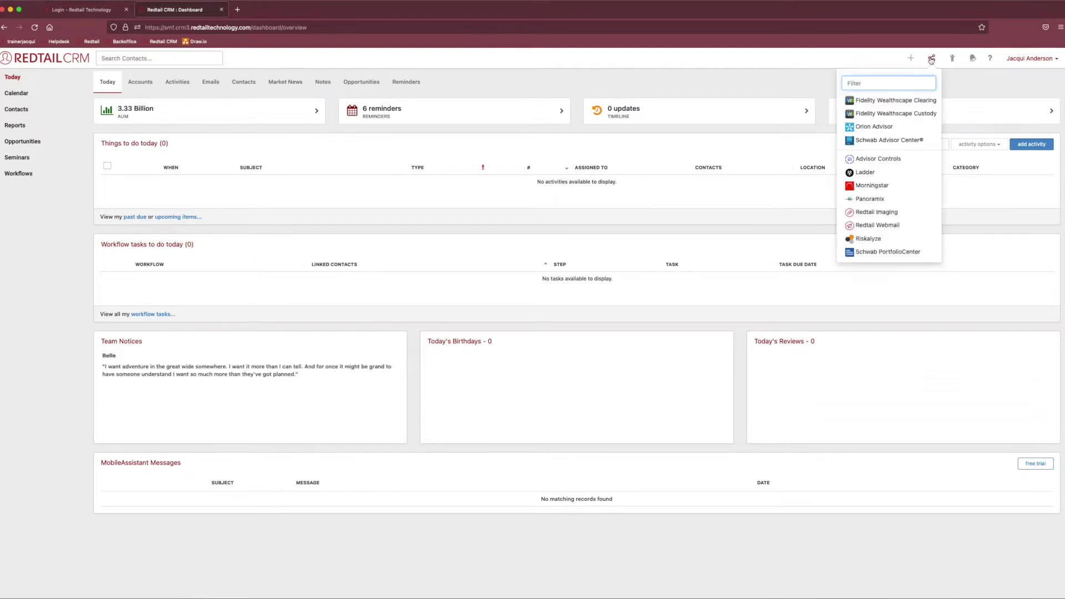
click(953, 60)
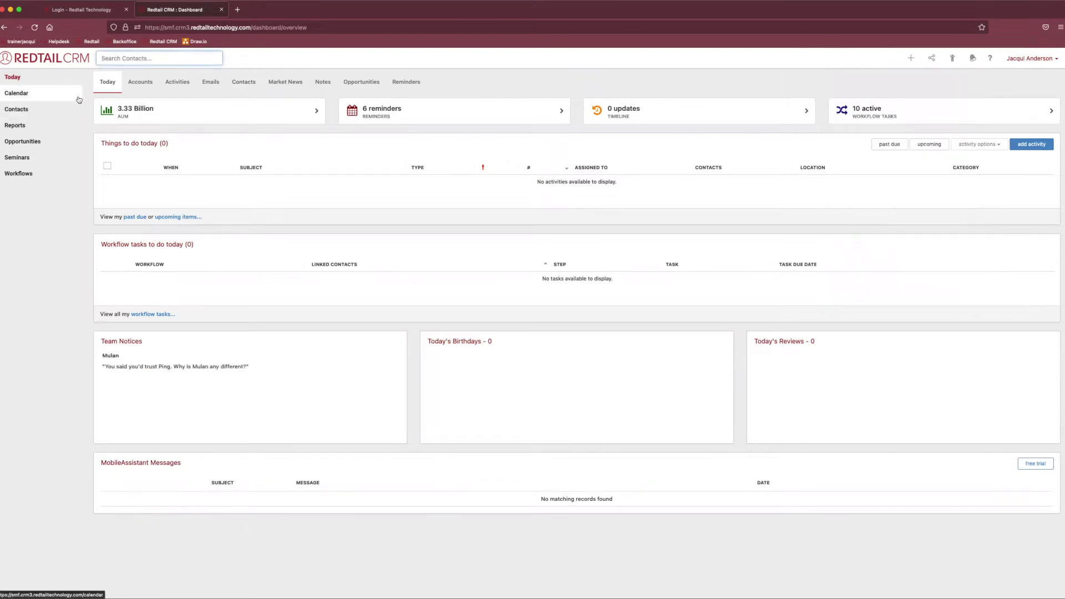
click(953, 59)
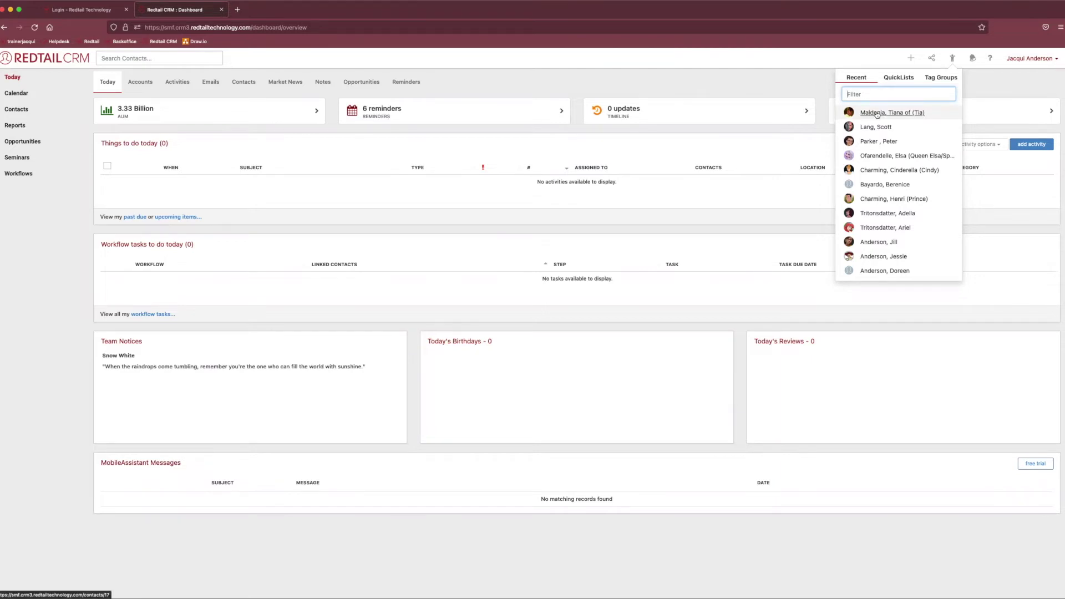
click(898, 81)
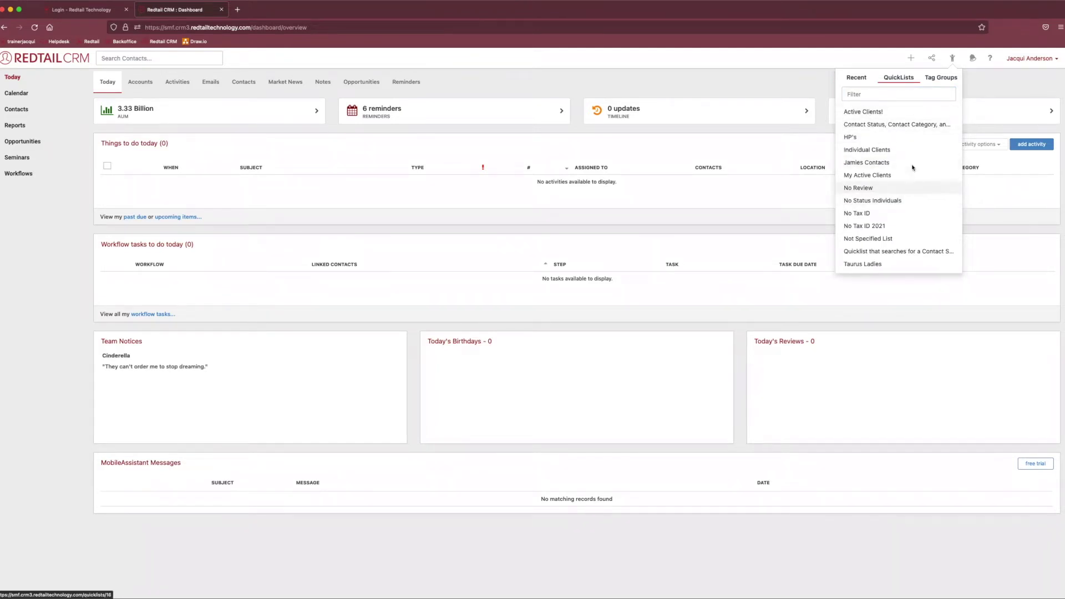
click(935, 79)
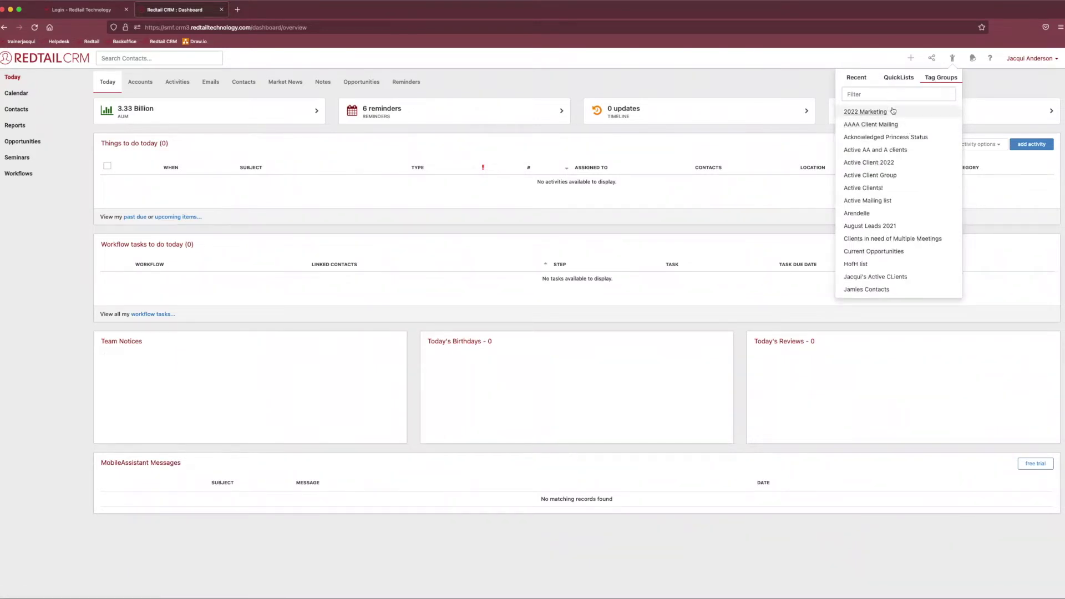
click(900, 80)
click(852, 82)
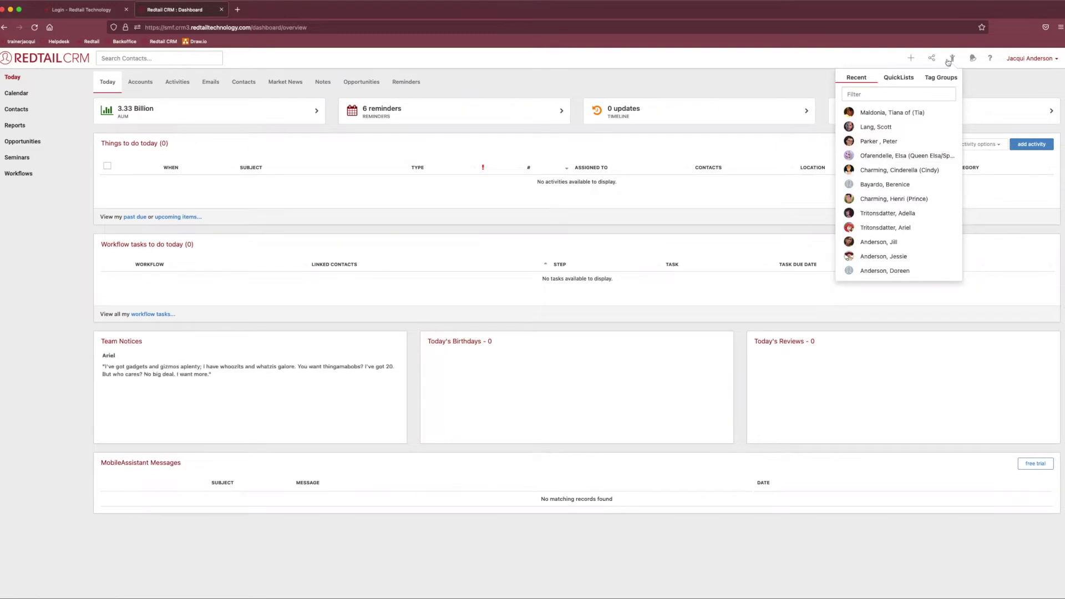
click(972, 61)
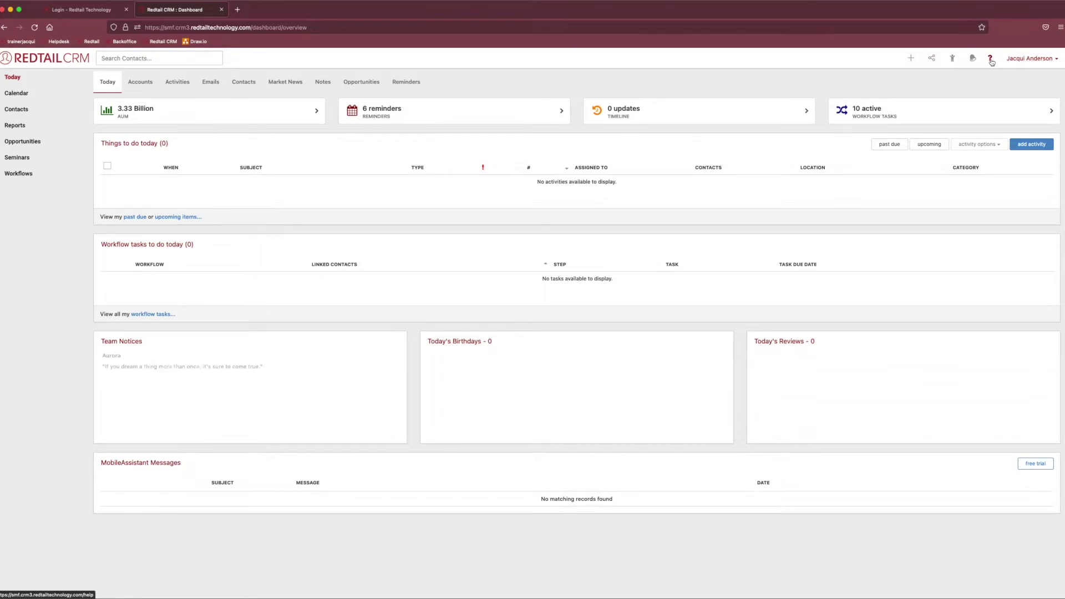
Open the help page and Redtail Helpdesk contact page, then return to the dashboard tab.
click(969, 62)
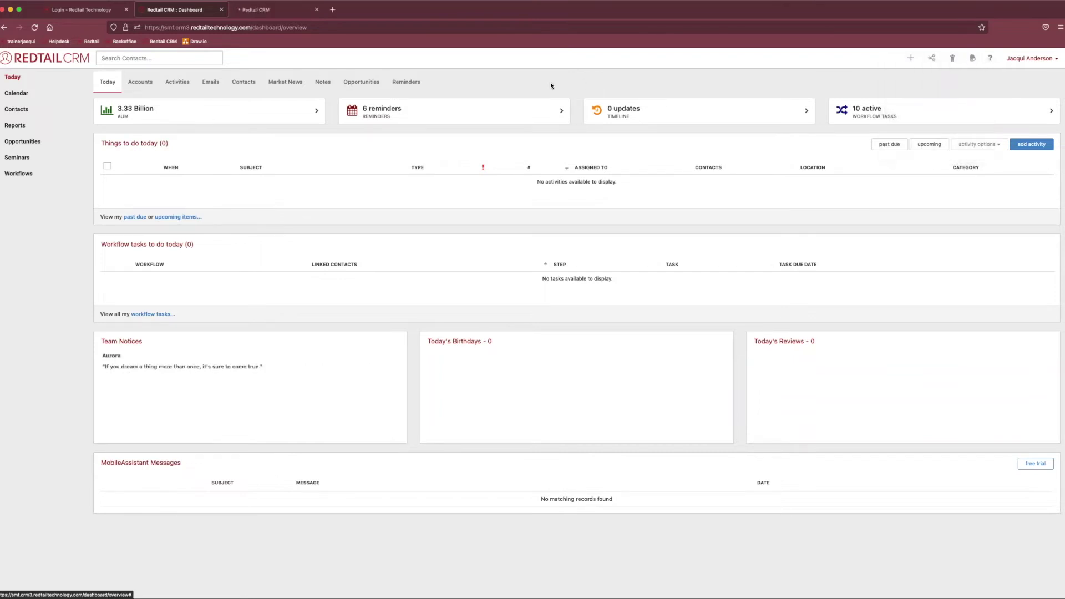
click(276, 10)
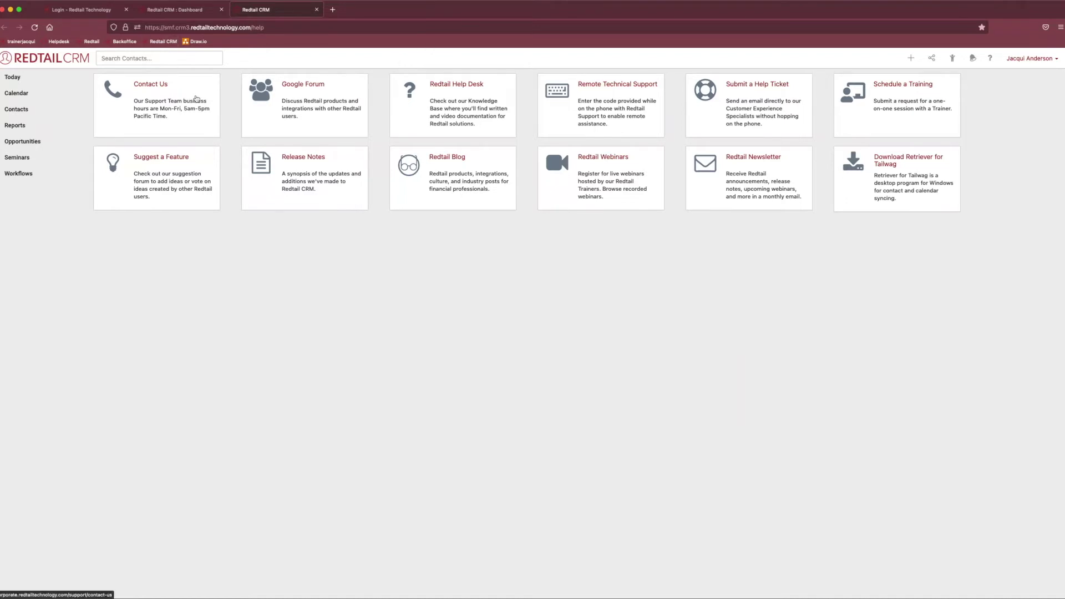
click(169, 111)
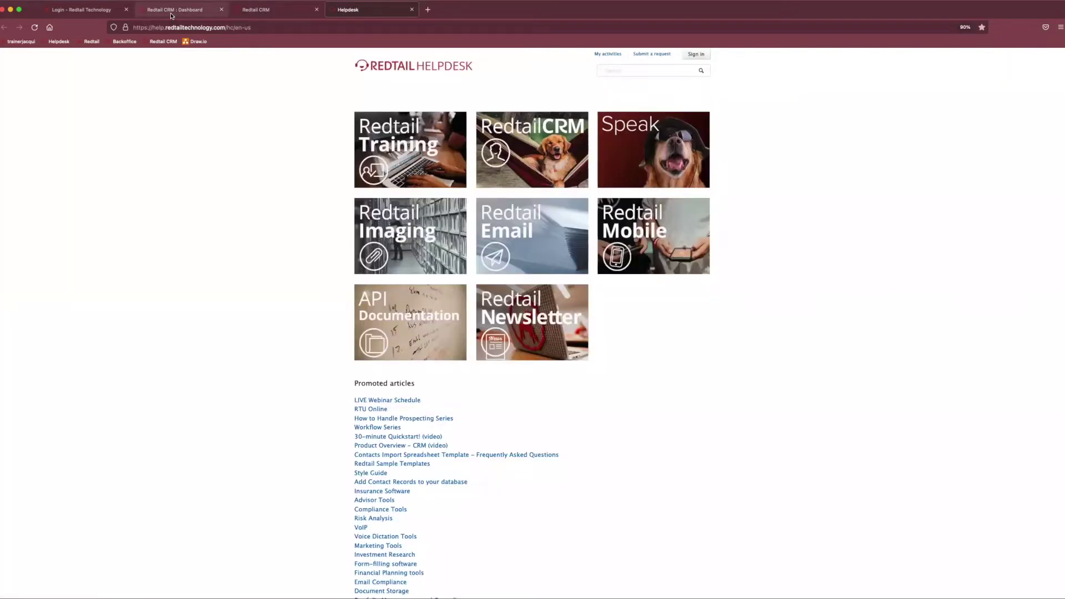
click(171, 12)
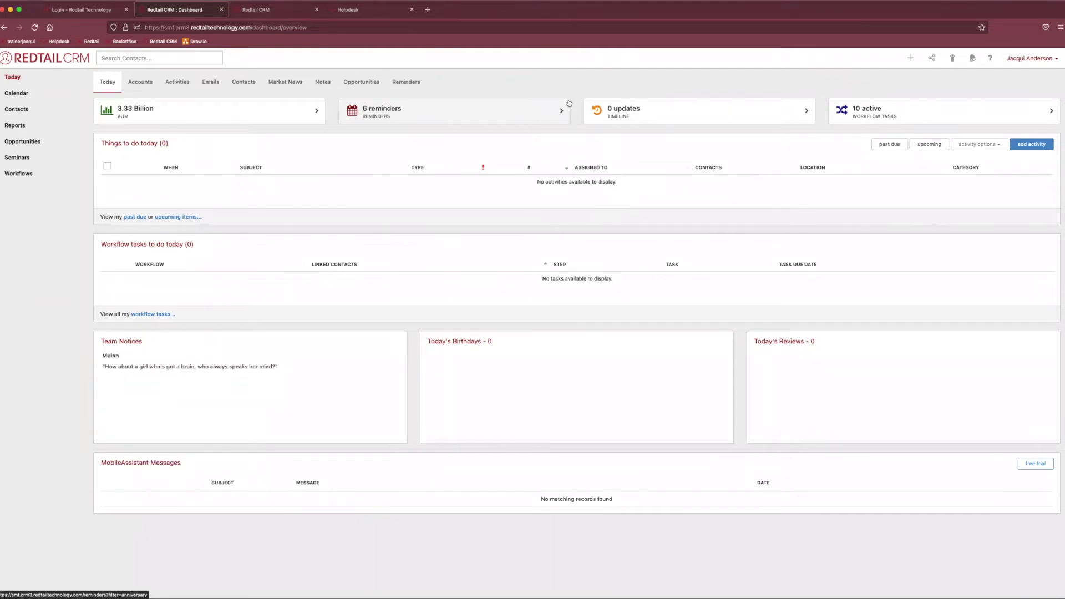
Go to Manage Your Account's Admins Only section and open Manage Database Users & Teams.
click(1032, 60)
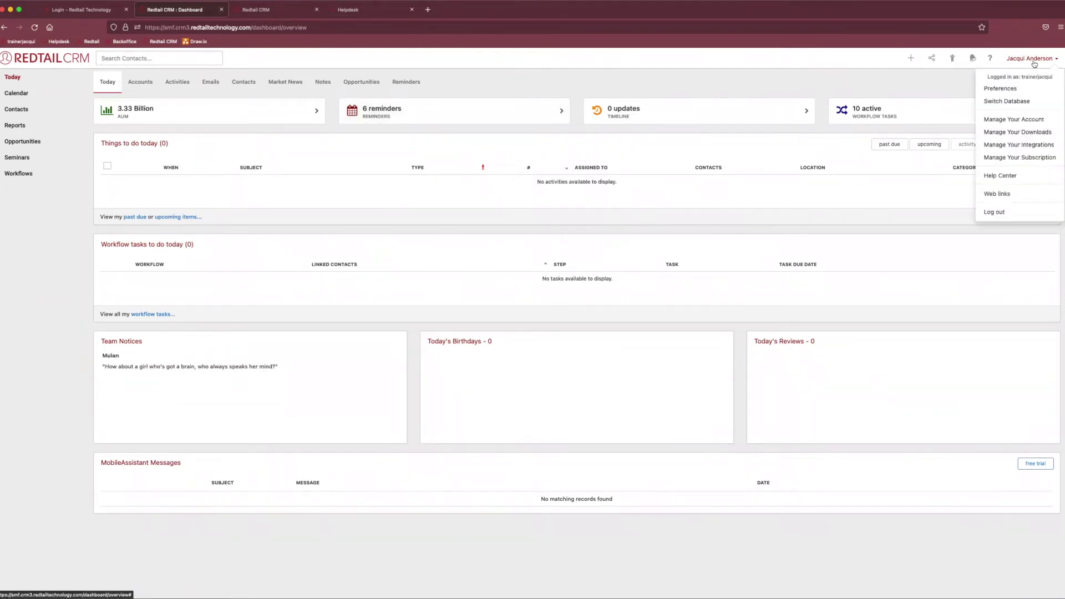
click(1006, 125)
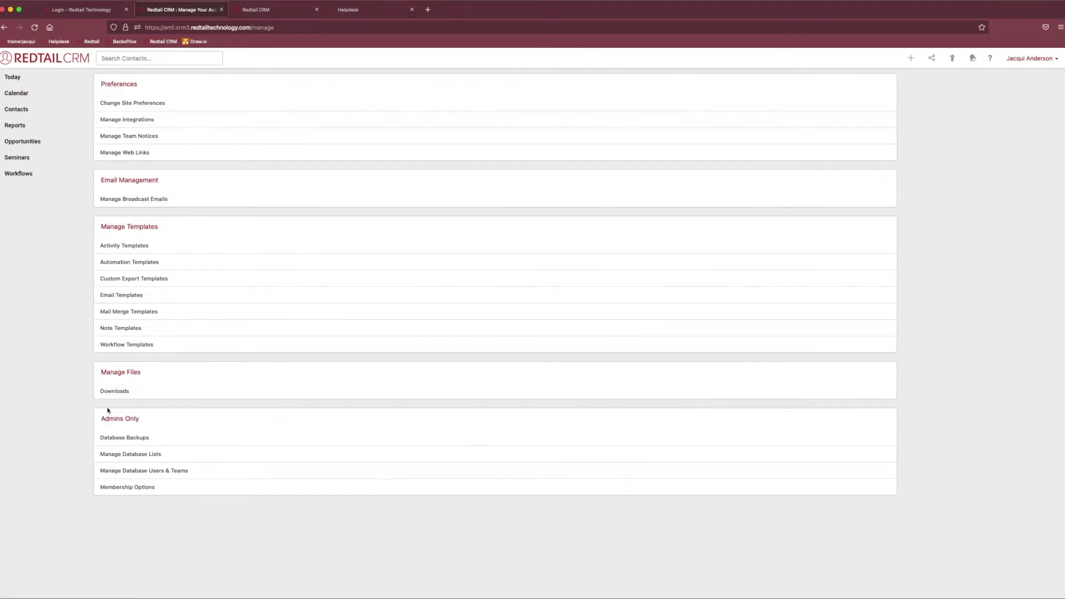
drag(143, 421, 12, 412)
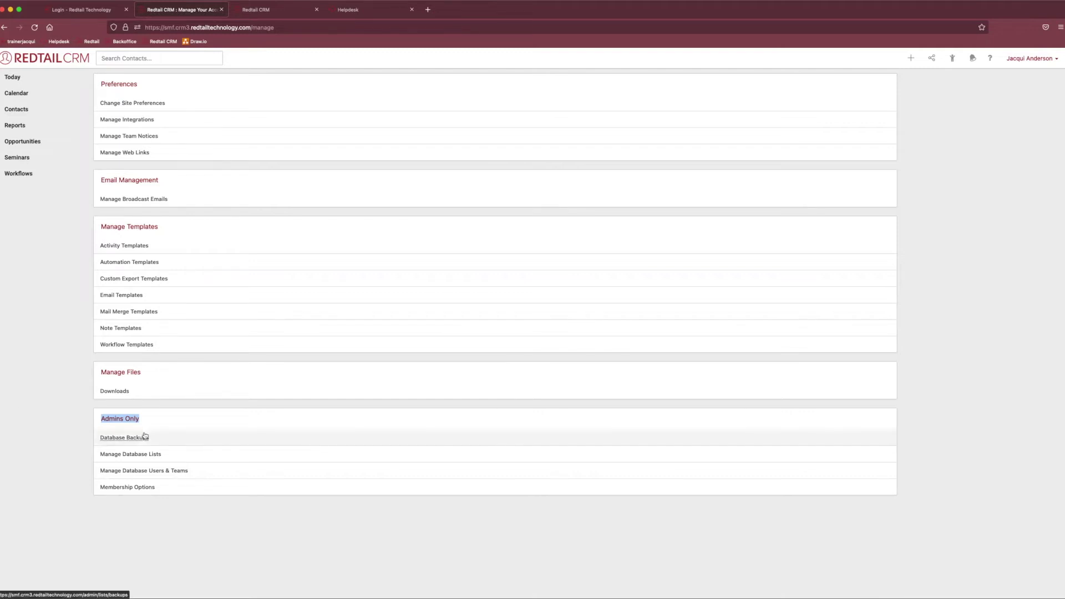
click(162, 471)
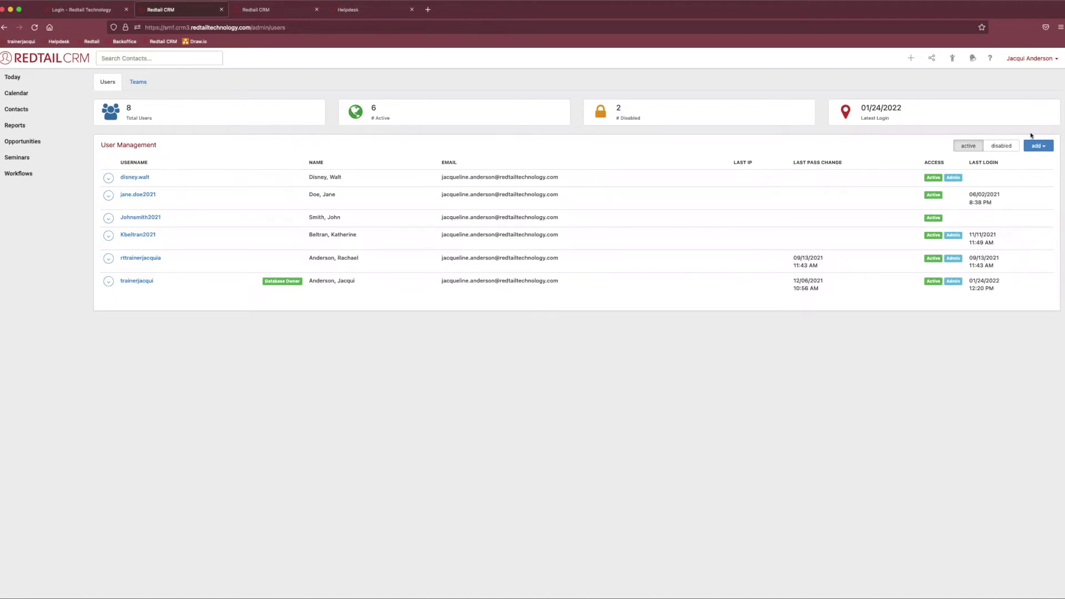
Show the add menu's New User and Existing User choices on the User Management page.
click(1047, 147)
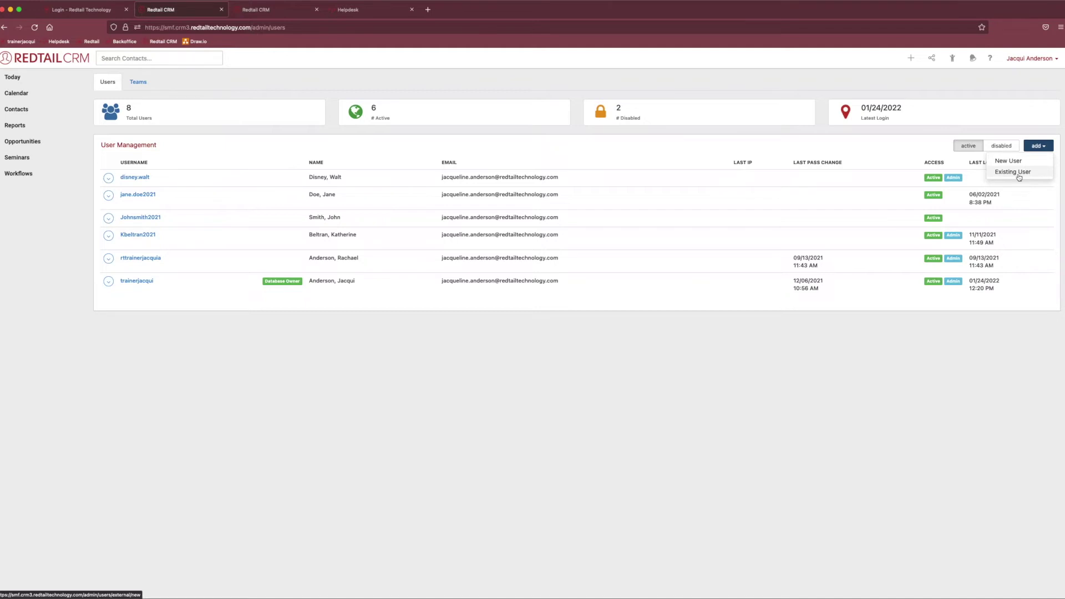
Start a new user named redtailFAN2022 and fill in the password and its confirmation.
click(1011, 165)
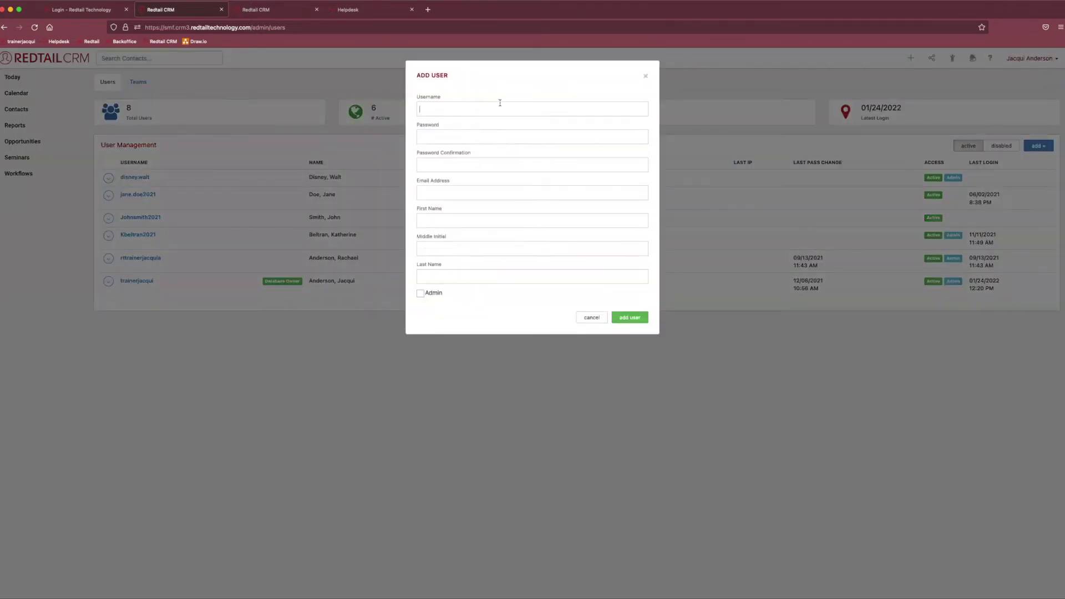
click(499, 105)
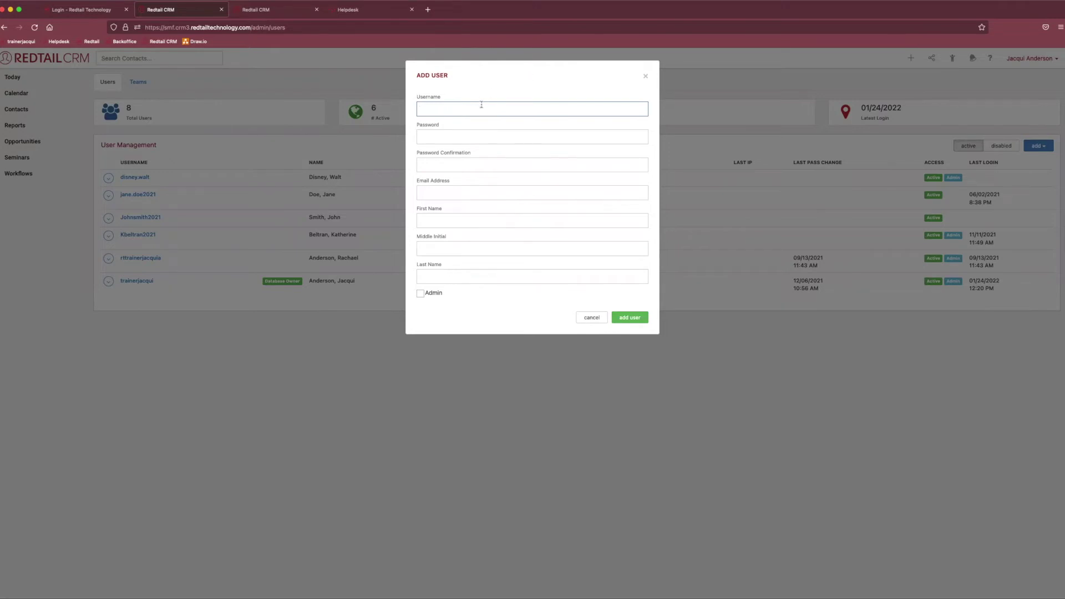
text(red)
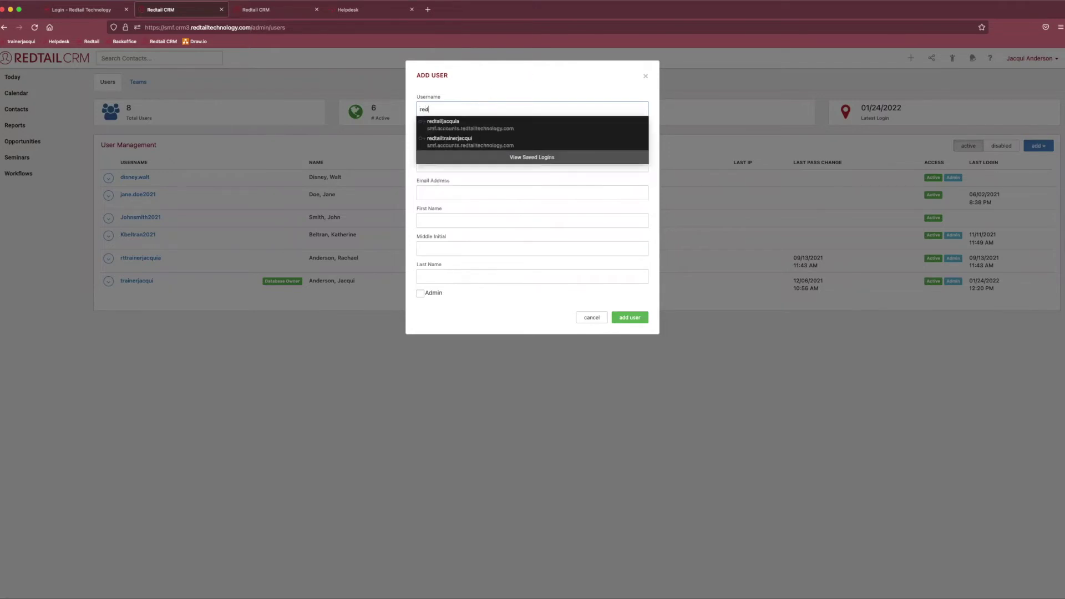
text(tailFA)
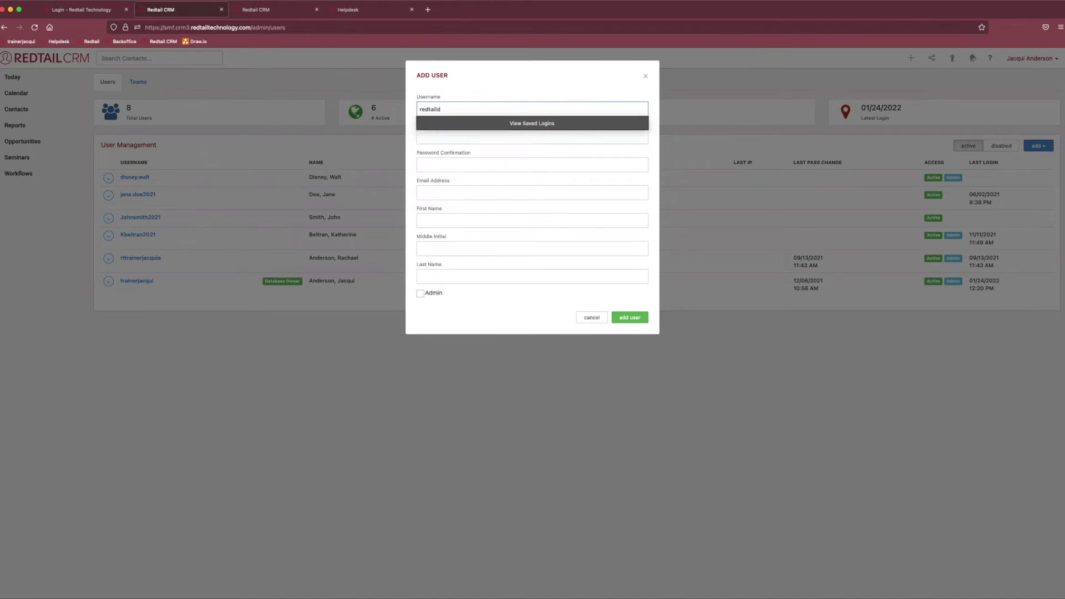
key(BackSpace)
key(BackSpace)
text(FAN2022)
click(462, 137)
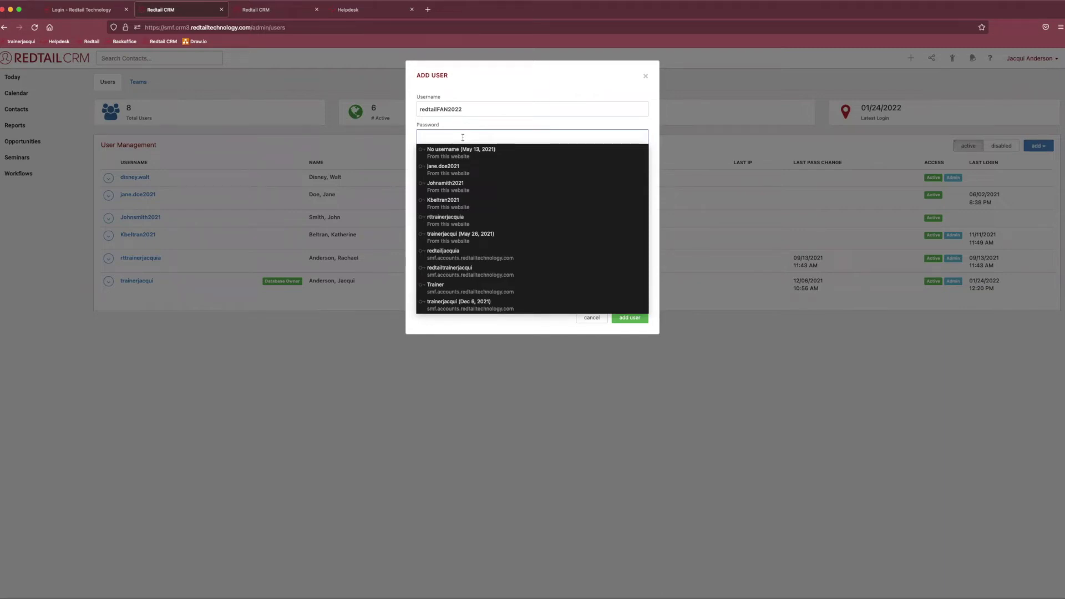
key(Up)
key(Return)
Enter the user's e-mail and name, leave Admin unchecked, and submit the new user.
click(469, 195)
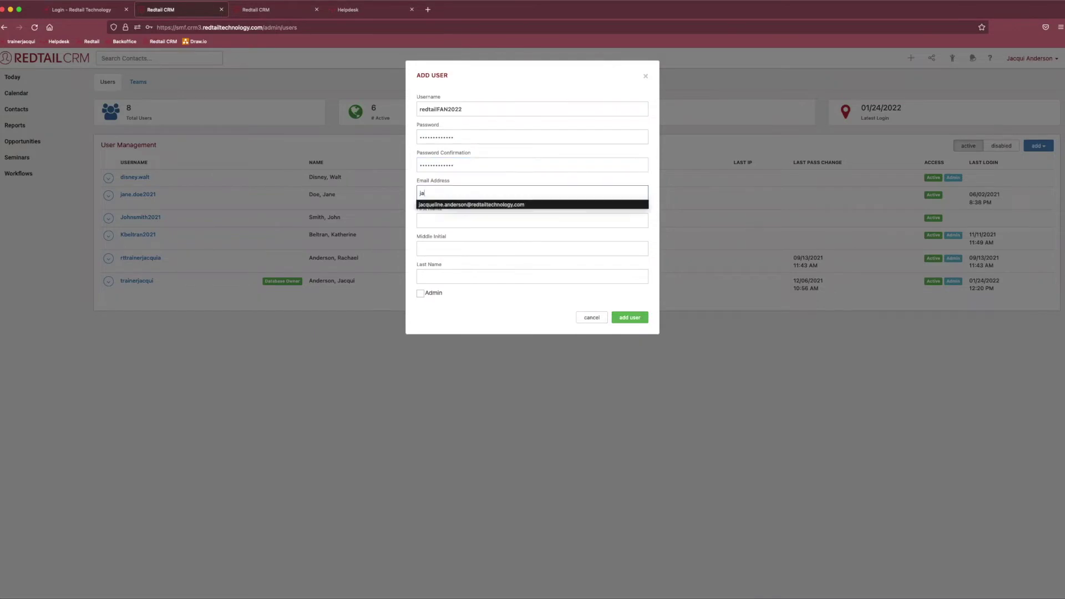
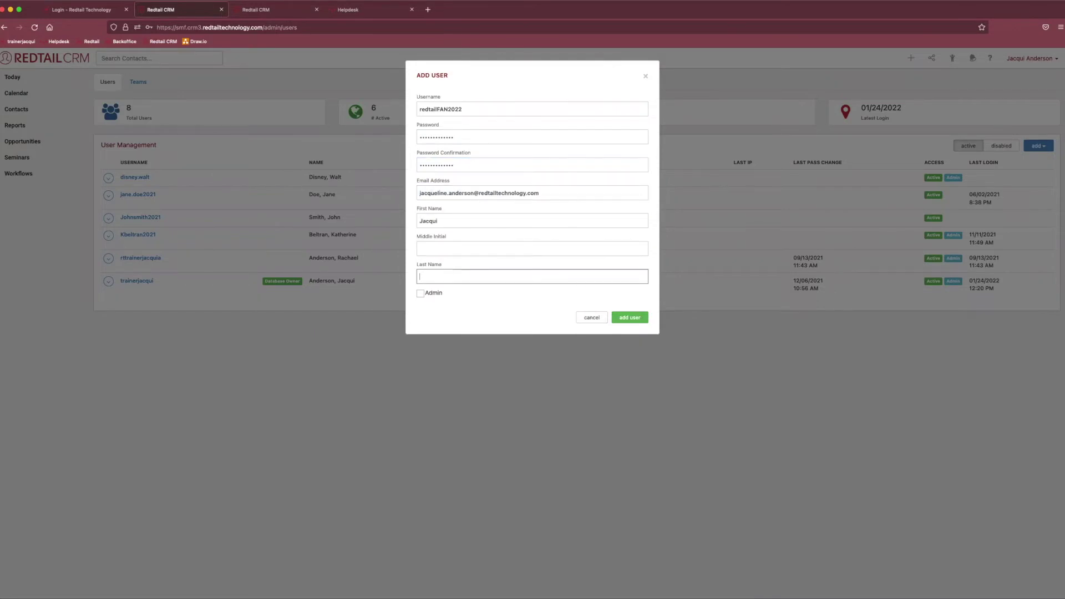
drag(426, 293, 443, 297)
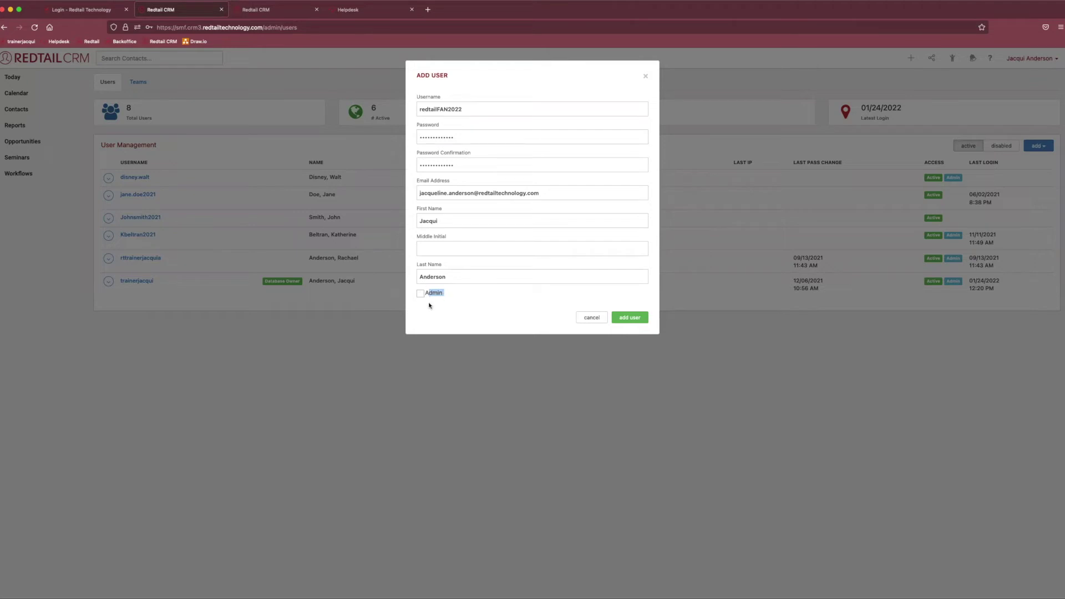
click(417, 298)
click(420, 294)
click(630, 317)
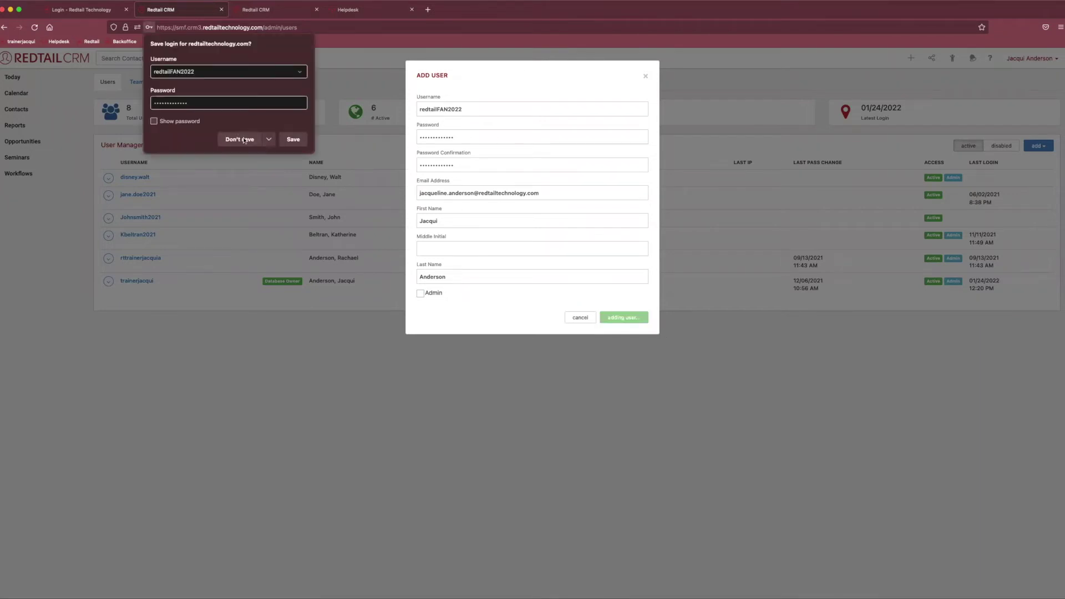
click(289, 141)
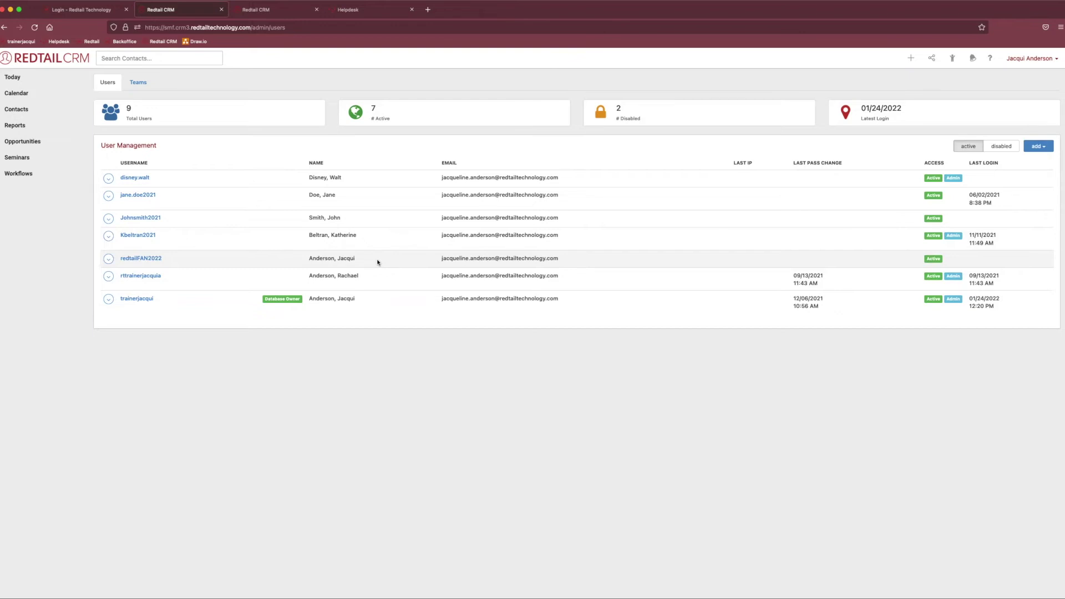
Open the action menu on the new user's row.
click(109, 260)
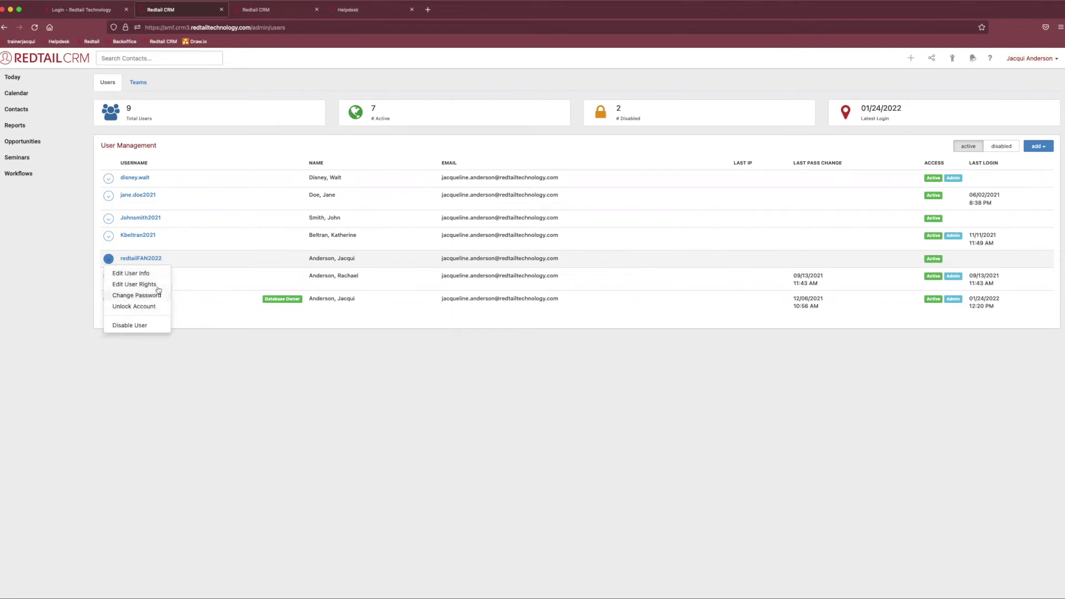
Edit the new user's info to complete the first name, tick Admin, and save.
click(131, 274)
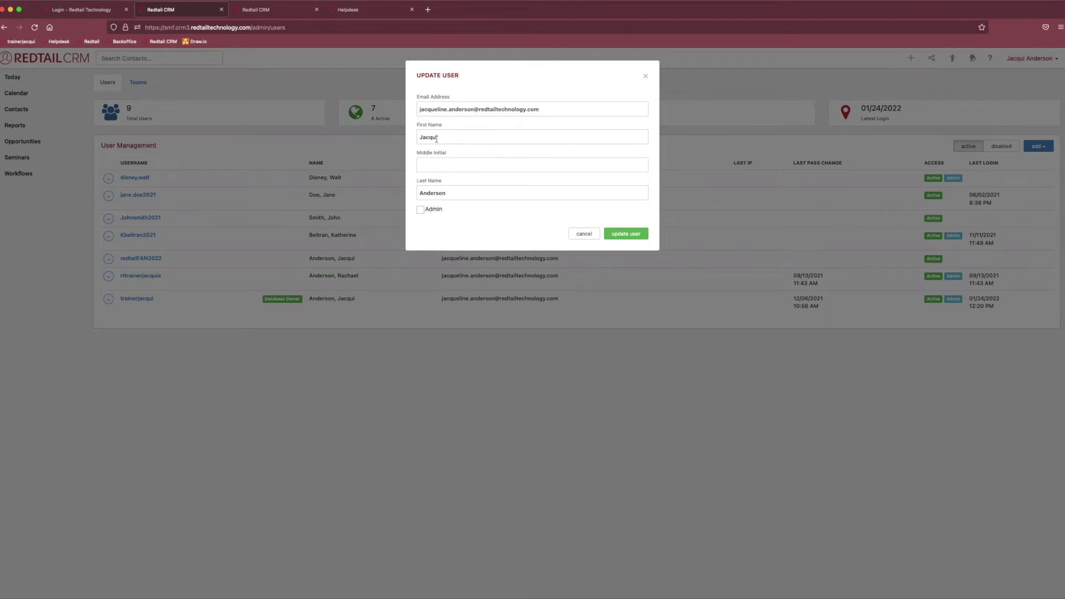
click(456, 138)
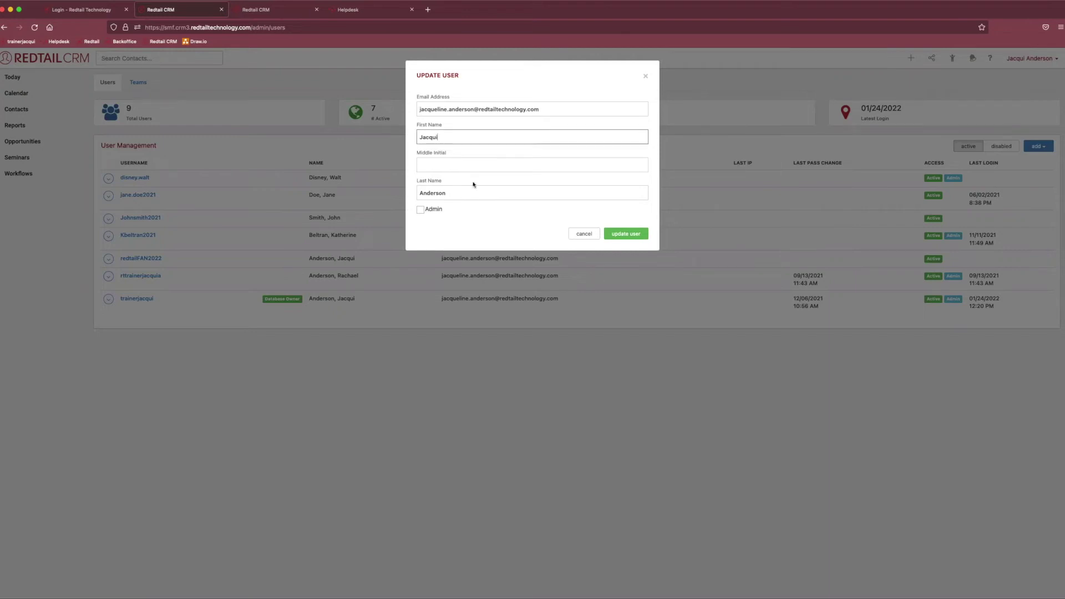
click(457, 137)
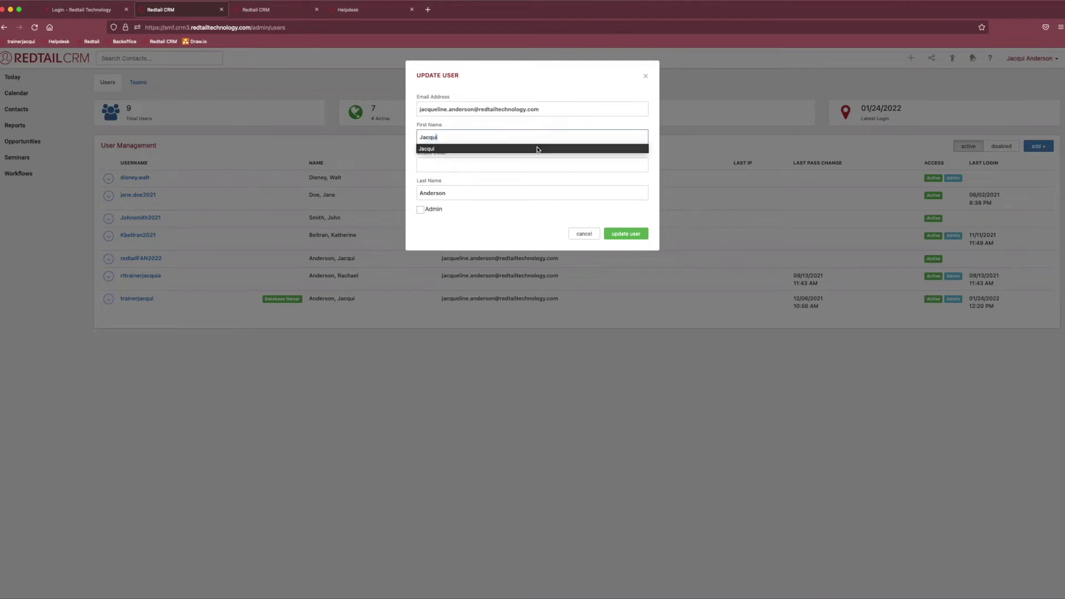
text(eline)
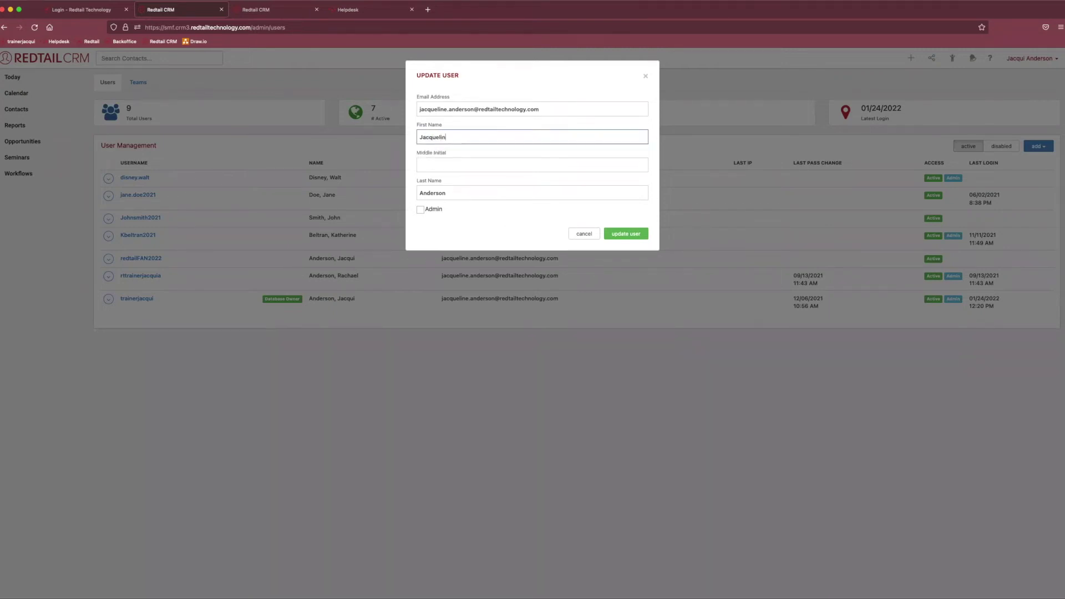
click(420, 210)
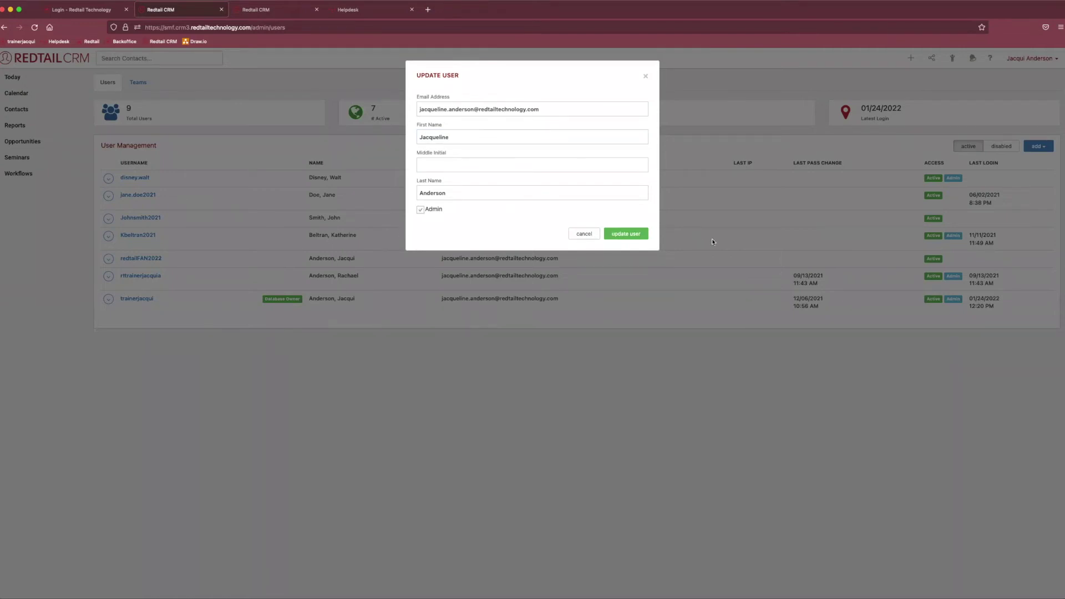
click(626, 234)
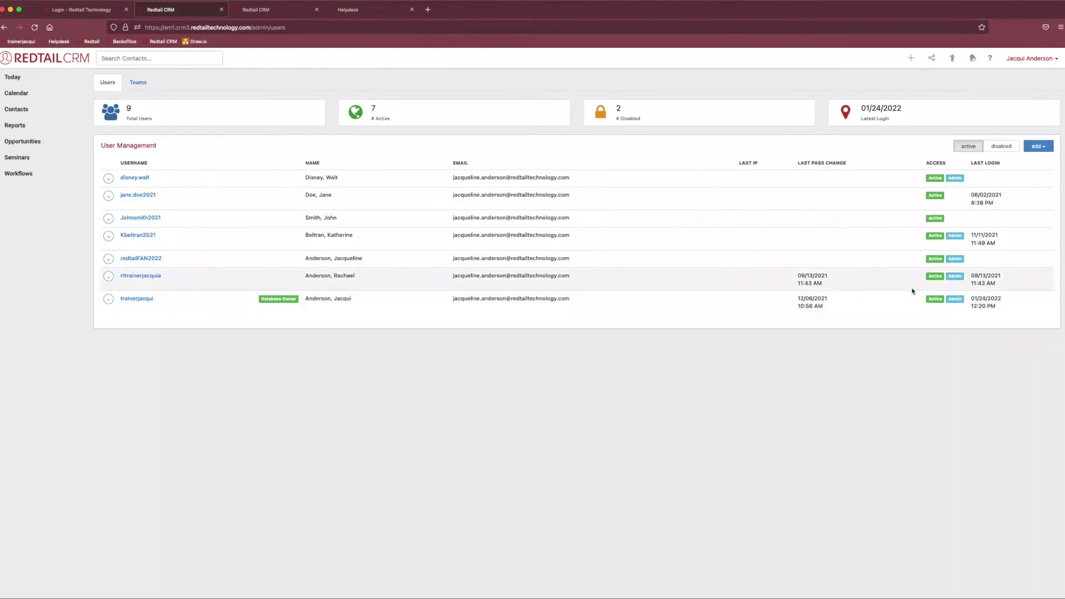
Confirm the new user's Active and Admin badges, then reopen that user's action menu.
drag(926, 163, 948, 163)
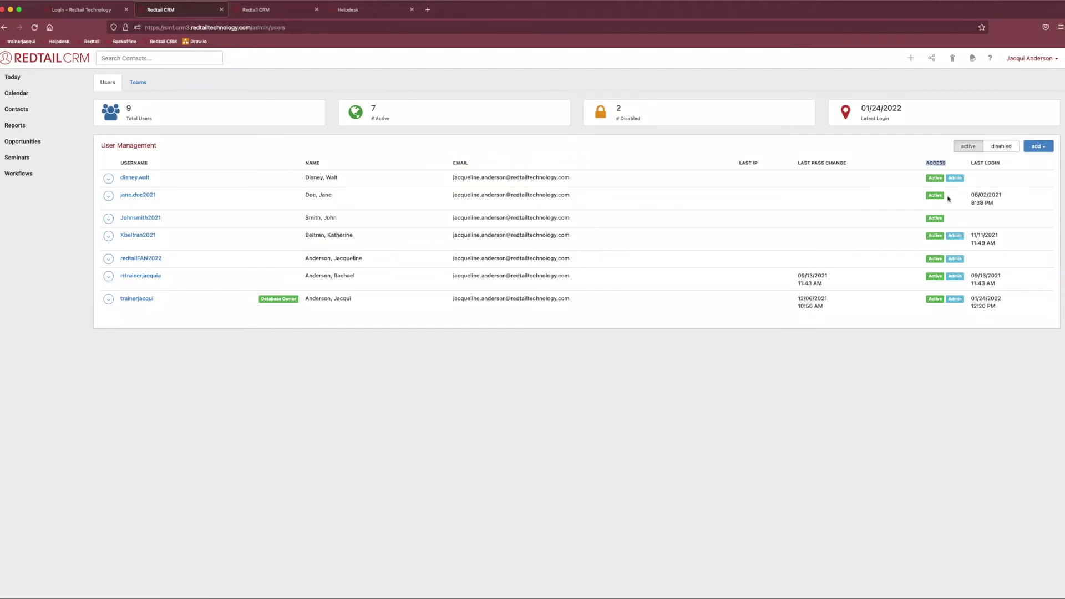
click(940, 259)
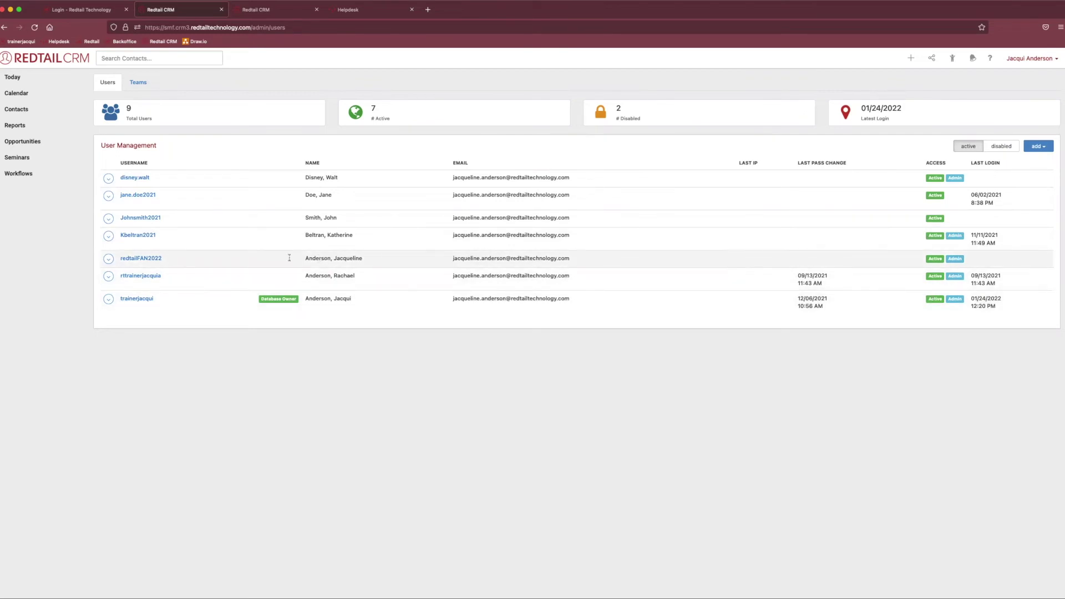
click(108, 260)
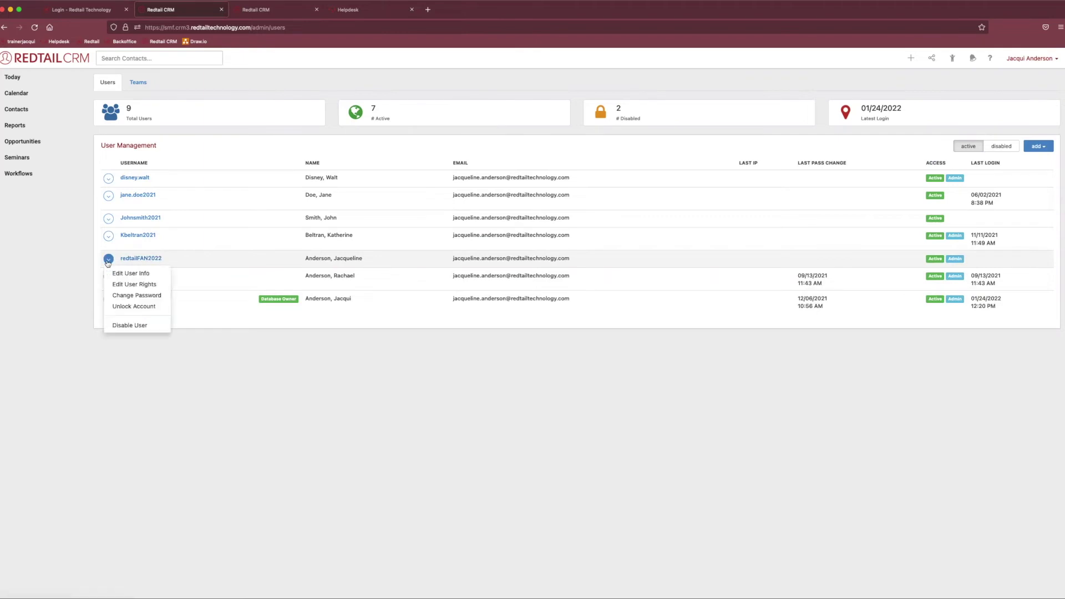
Revoke the new user's Change Servicing Advisor, Change Writing Advisor, Combine Records, Delete Contact and Delete Note rights.
click(151, 285)
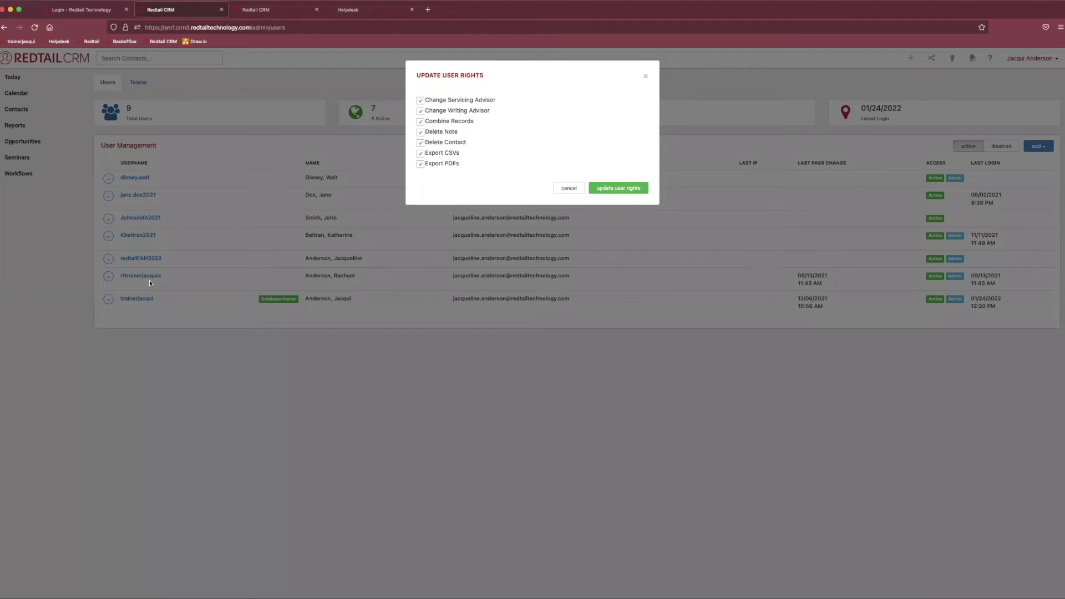
click(421, 101)
click(421, 111)
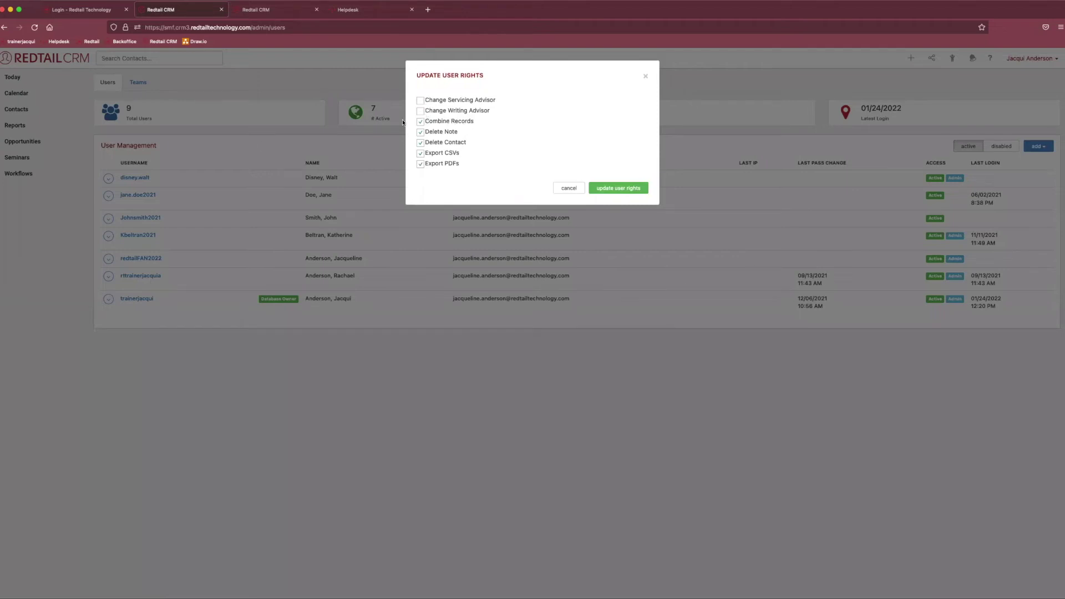
click(458, 122)
click(453, 142)
click(422, 134)
click(636, 188)
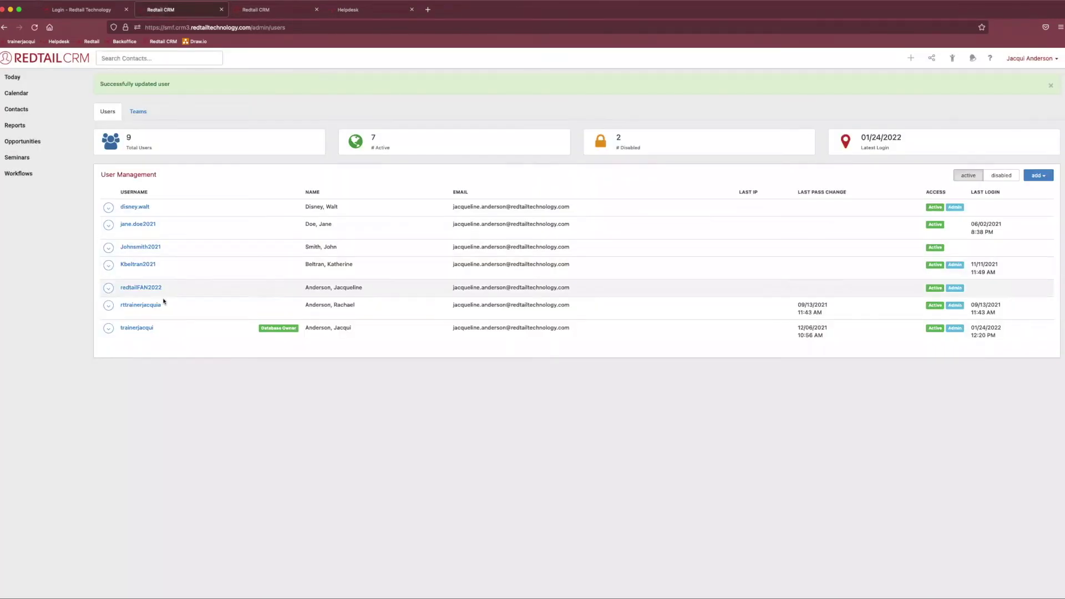
click(105, 291)
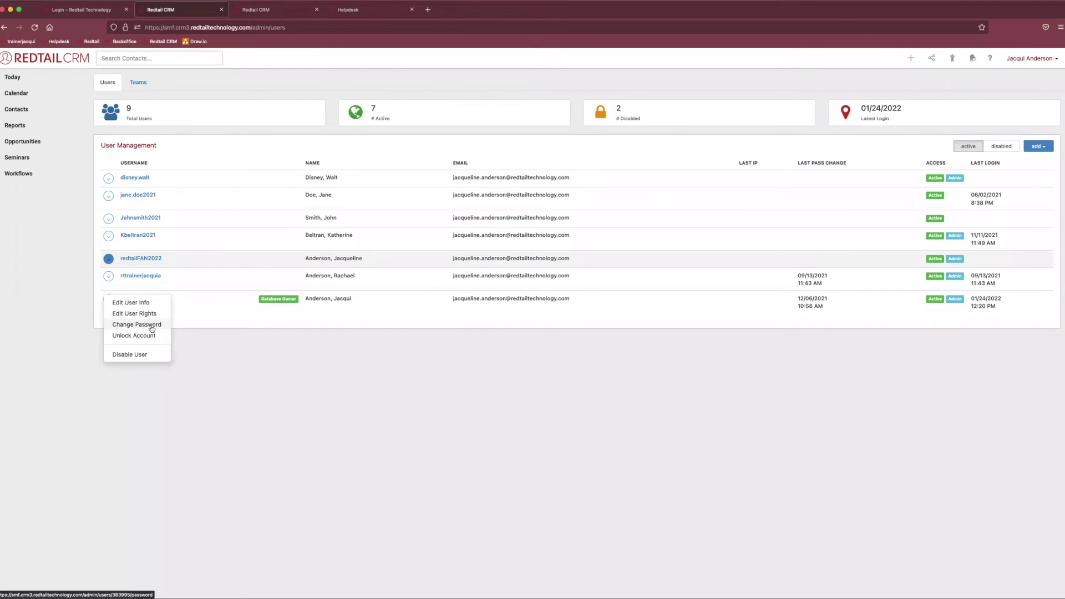
click(152, 325)
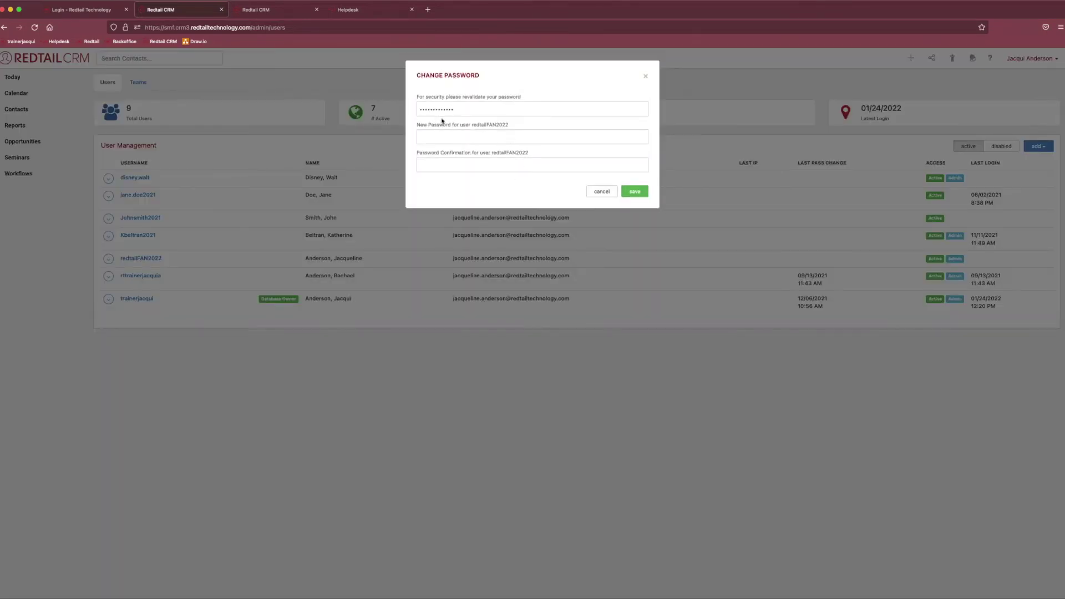
drag(465, 110, 403, 104)
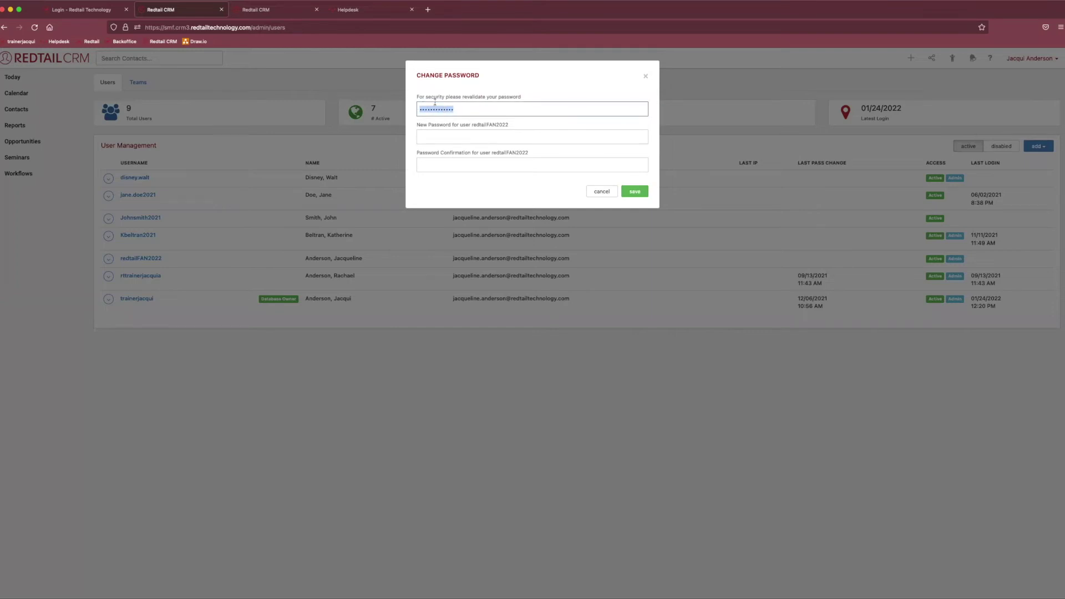
click(457, 137)
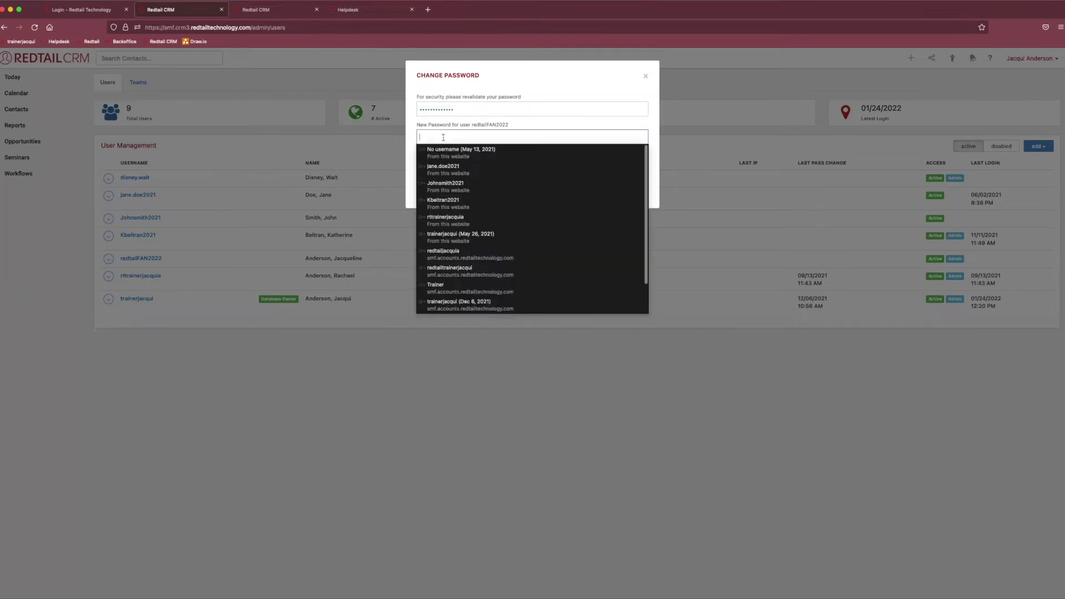
key(Escape)
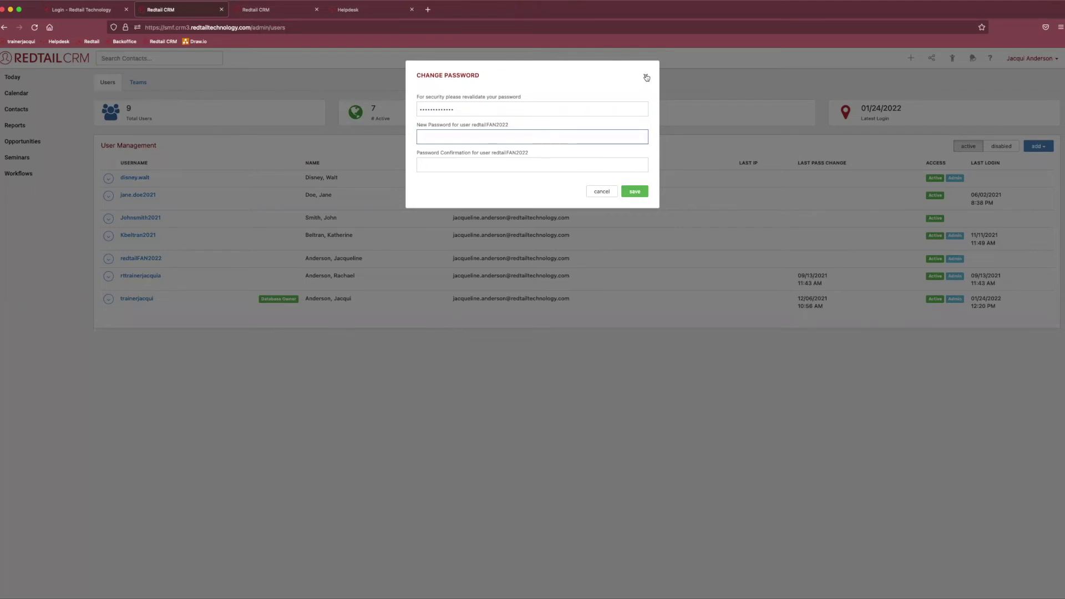
click(635, 192)
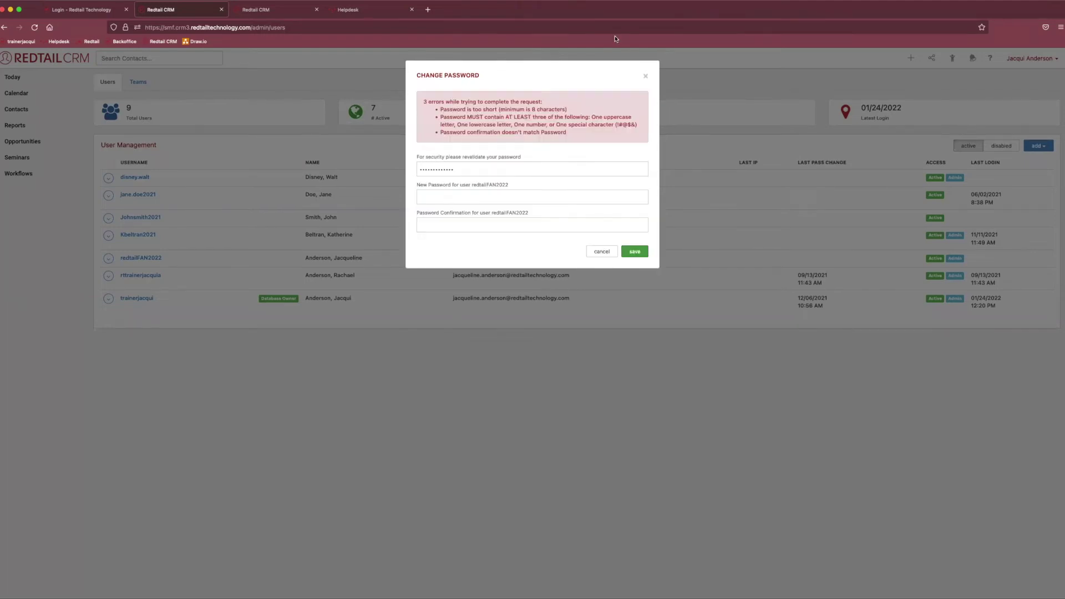
click(644, 75)
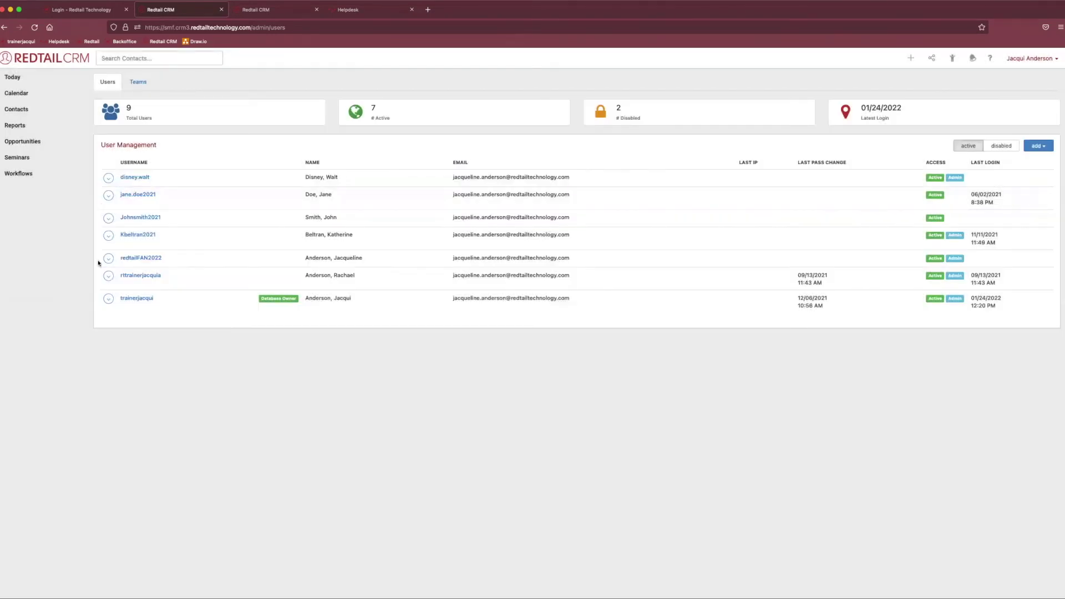
click(108, 259)
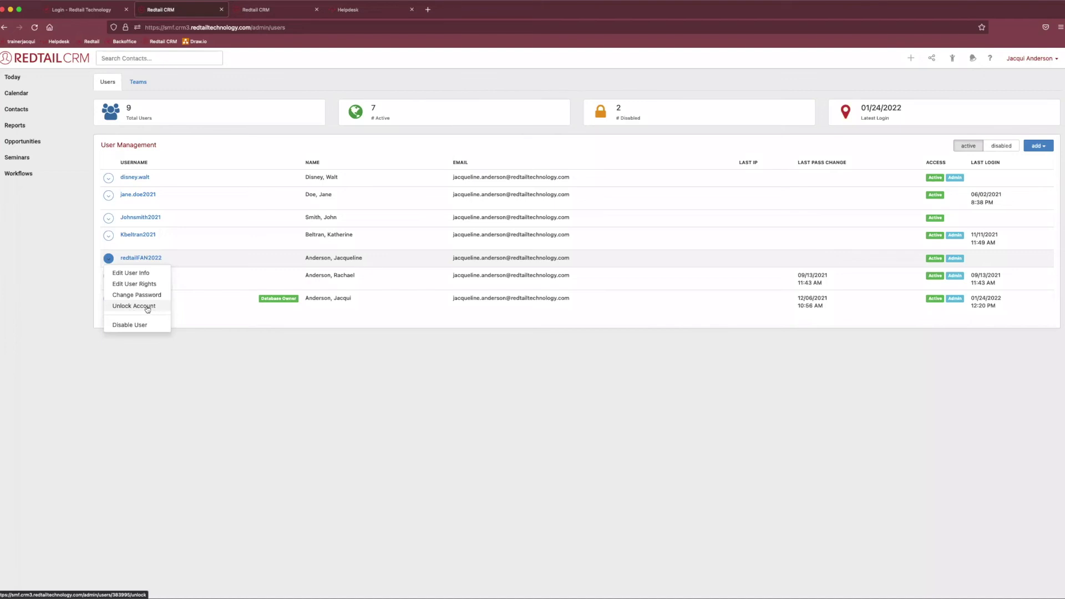
click(252, 381)
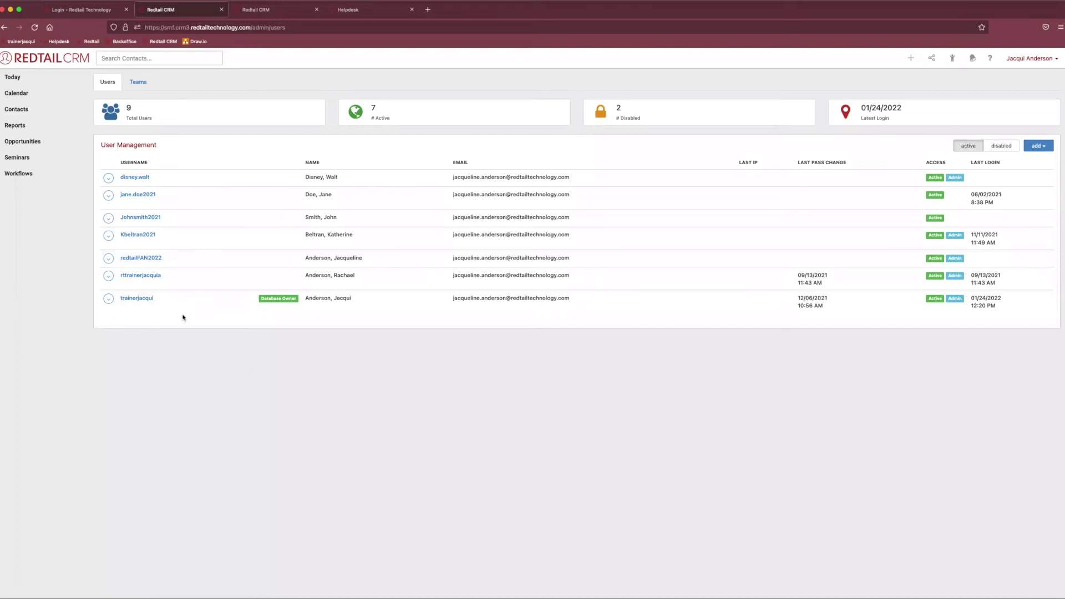
Disable the fifth active user account after confirming the warning, then list disabled users.
click(109, 259)
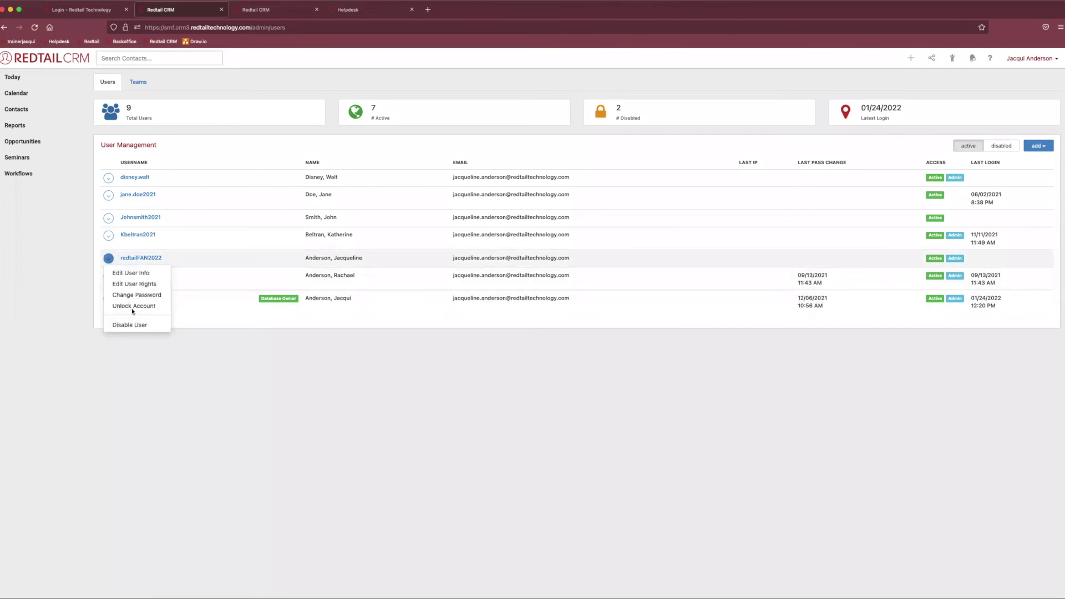
click(155, 327)
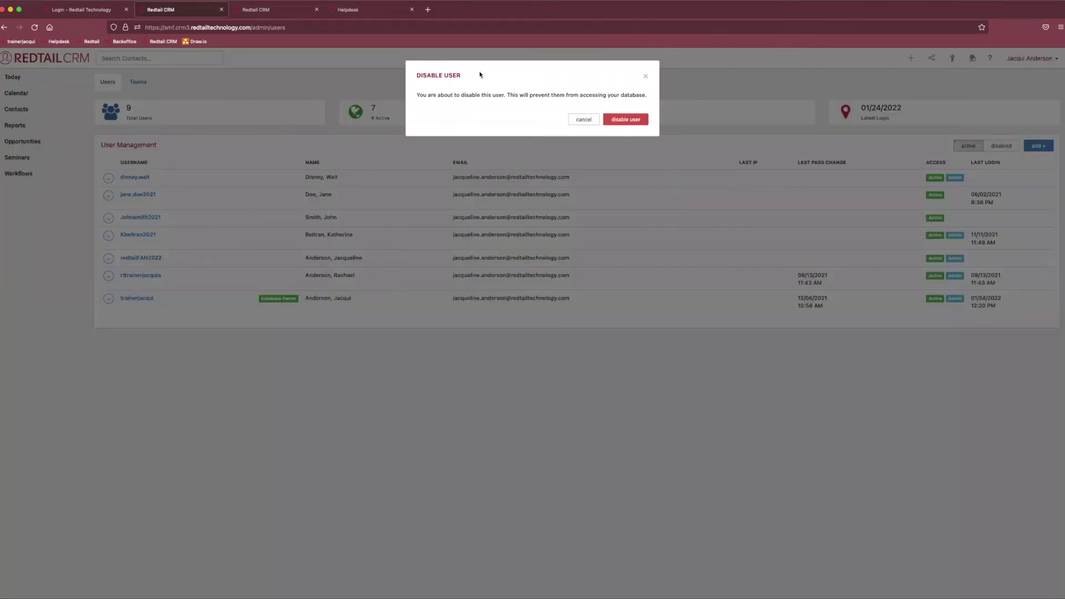
drag(427, 93, 656, 101)
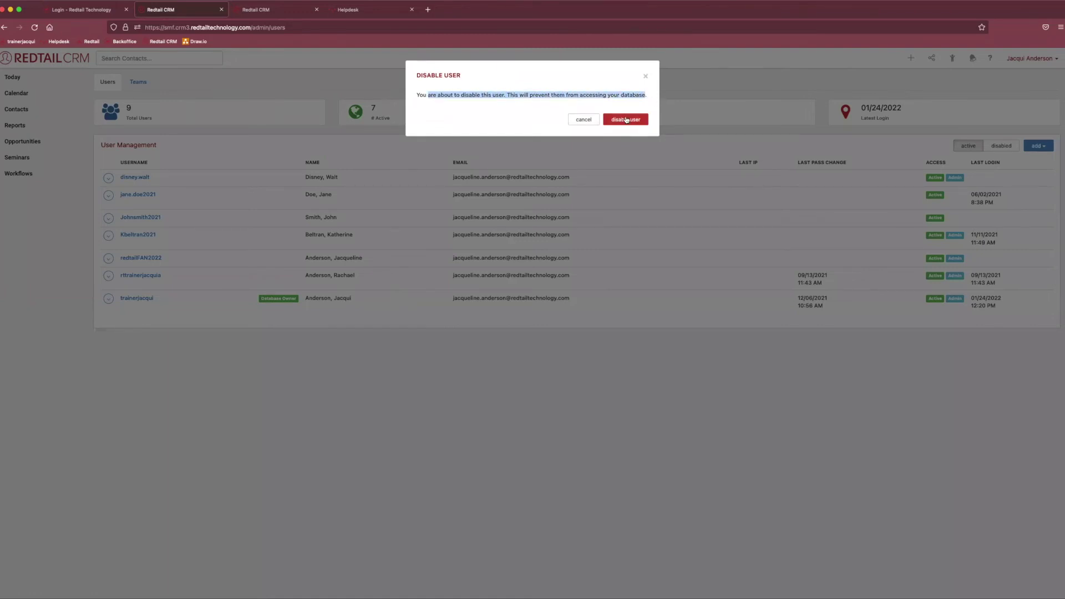
click(623, 120)
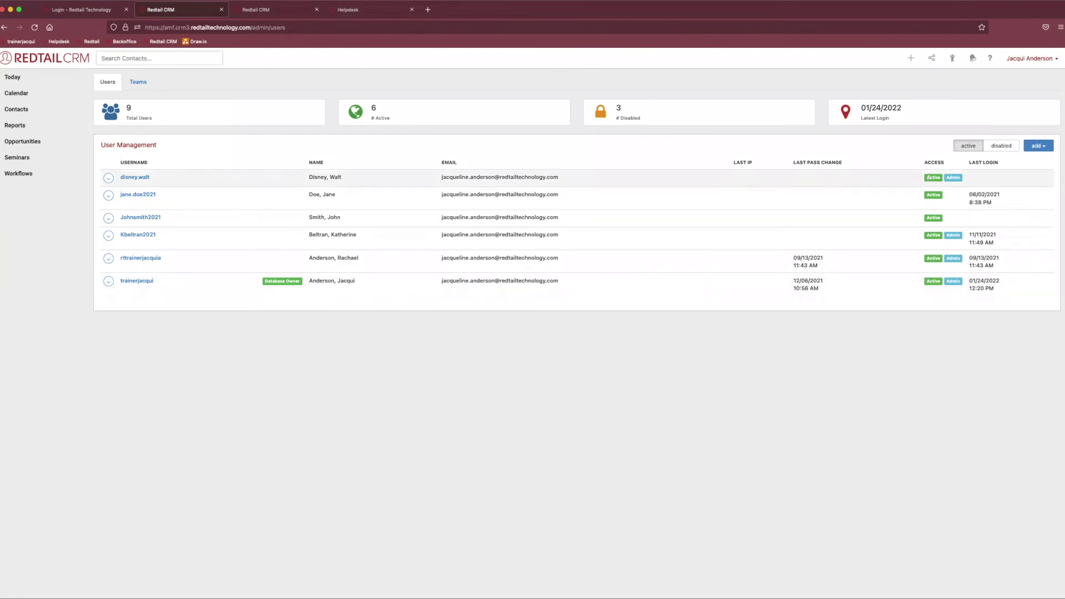
mouse_move(930, 177)
mouse_down()
mouse_move(925, 165)
mouse_move(946, 163)
mouse_up()
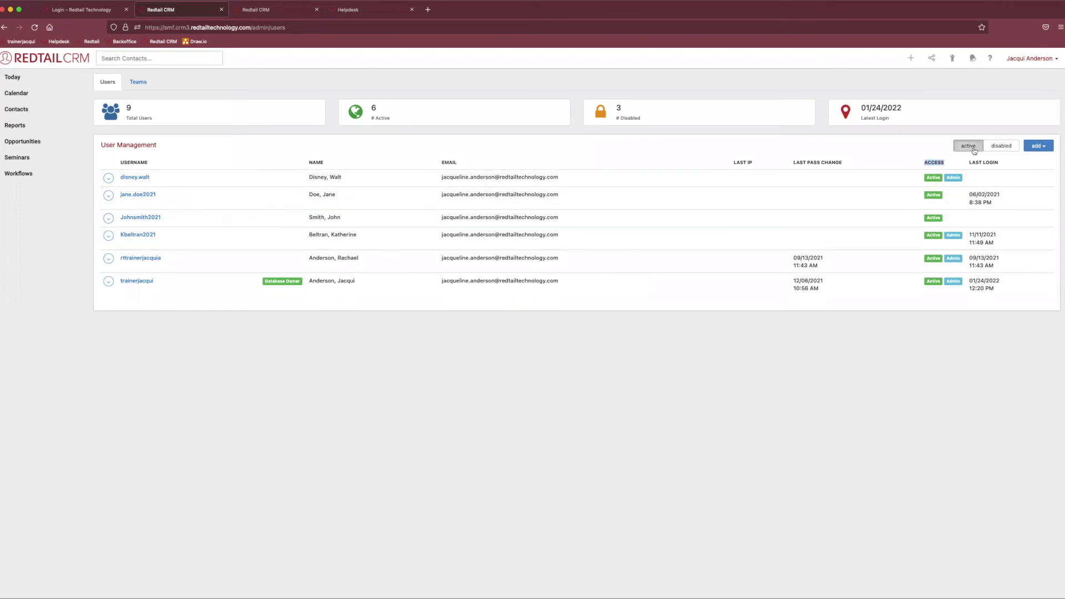
click(1006, 147)
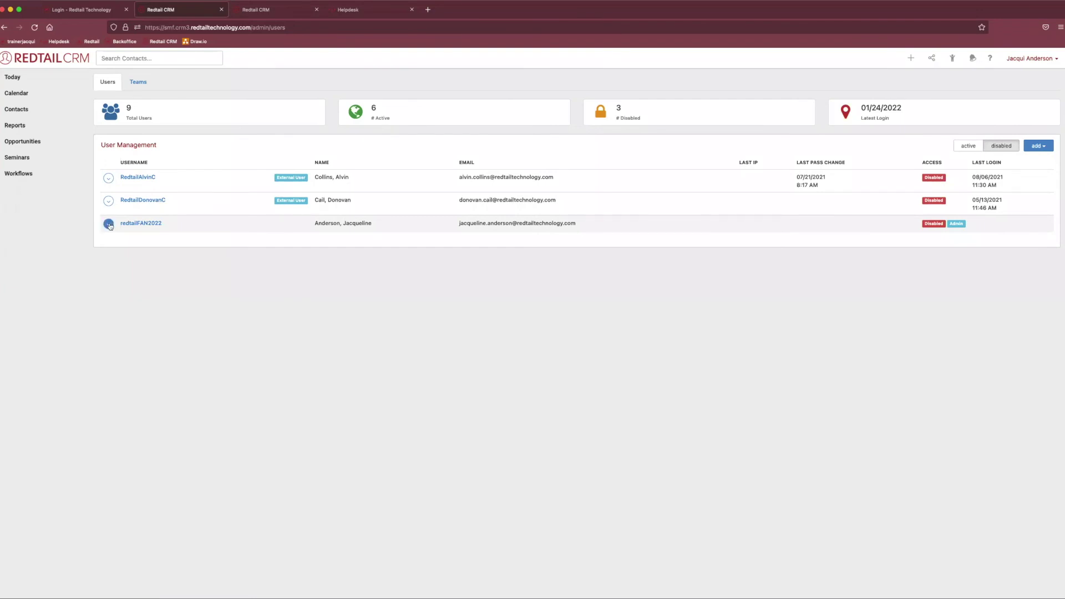
Check the newly disabled user's action menu without re-enabling the account.
click(108, 225)
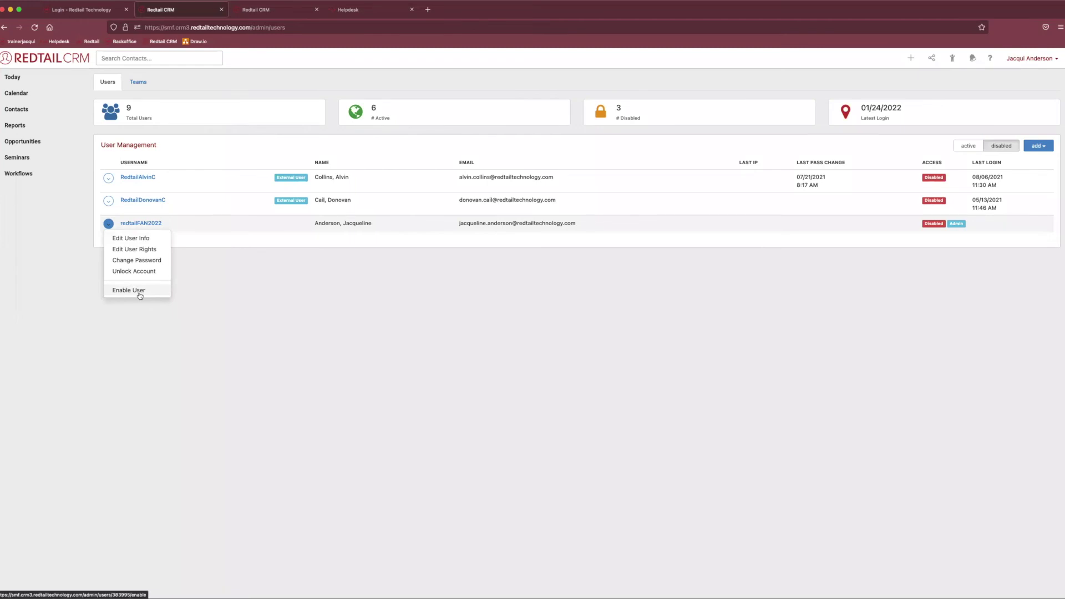
click(81, 355)
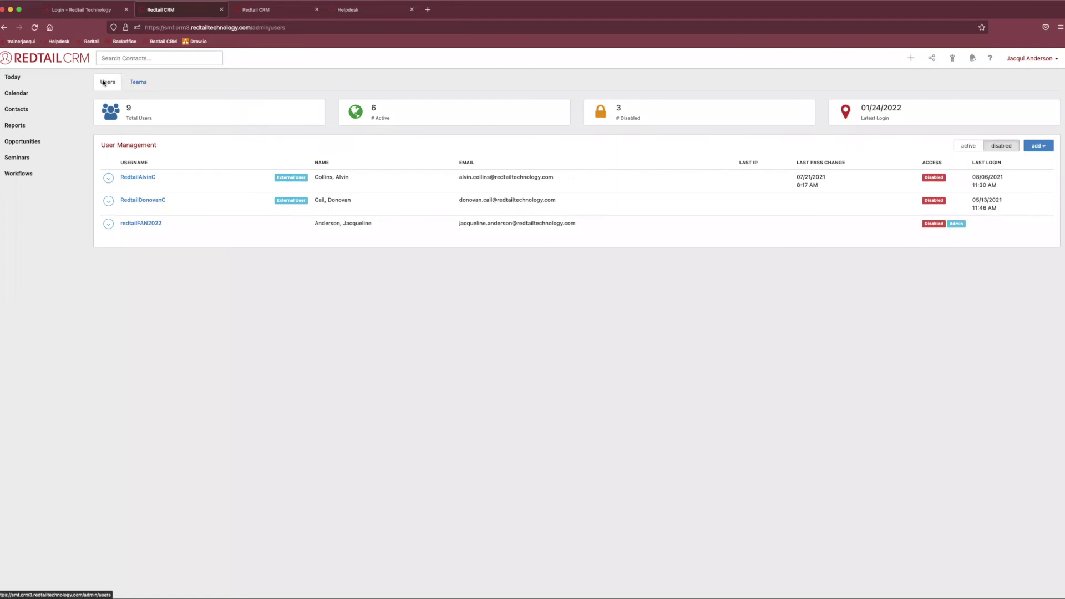
Switch to the Teams tab to view the 18 existing teams.
click(139, 83)
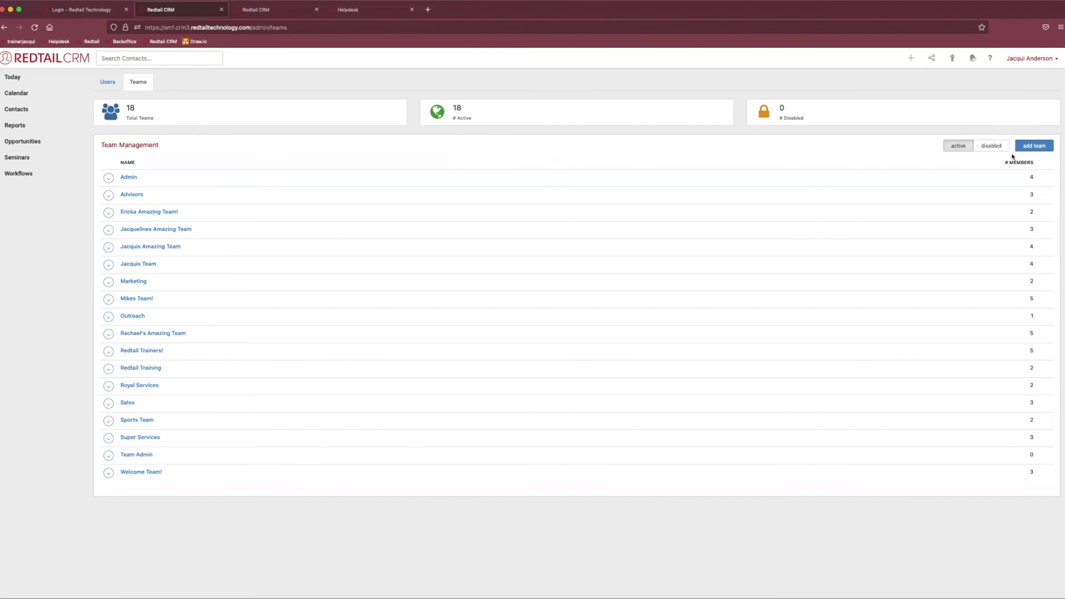
Add a team named 'Compliance Team', correcting a mistyped name first.
click(1040, 147)
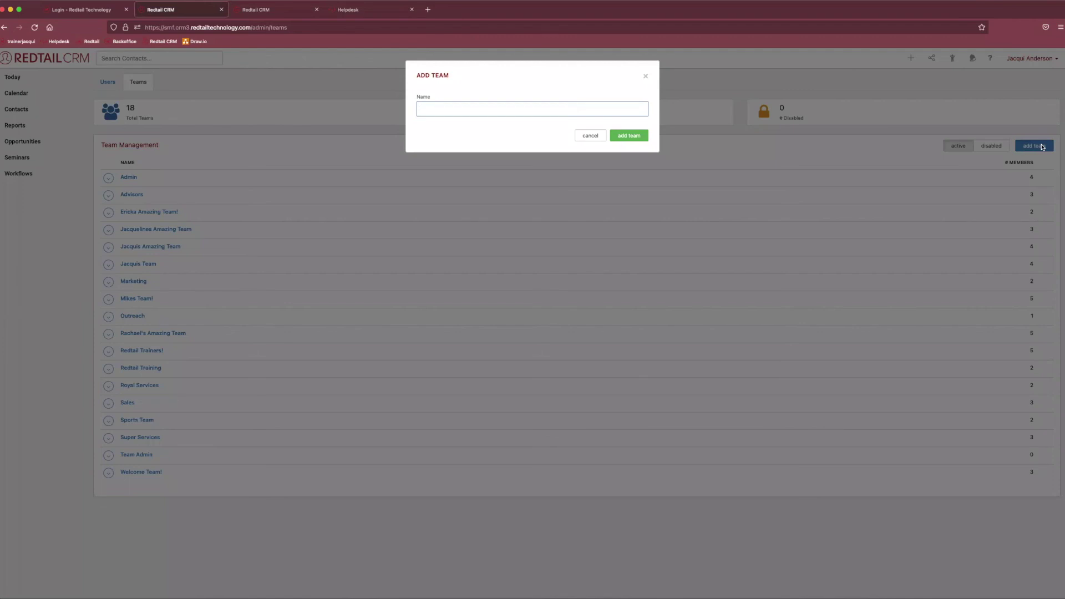
text(Admin)
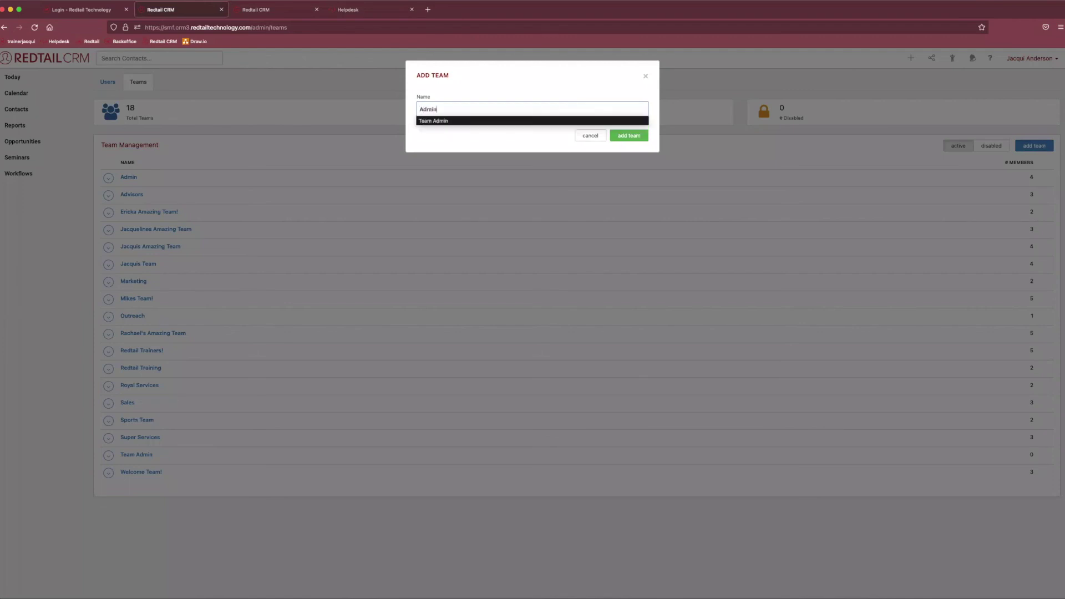
key(BackSpace)
key(BackSpace)
key(BackSpace)
key(BackSpace)
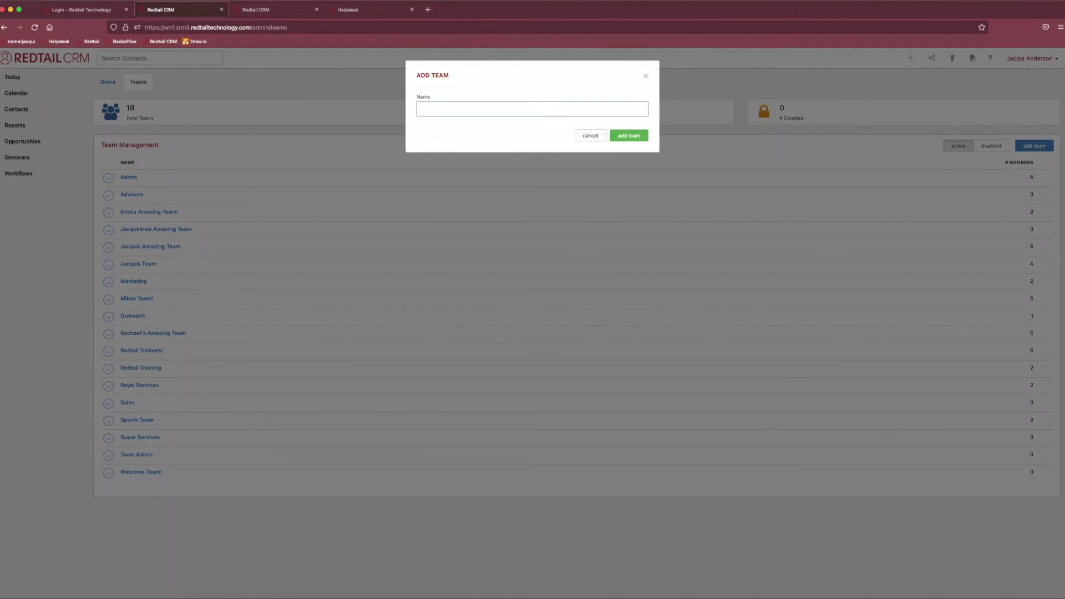
text(Compliance Team)
click(629, 136)
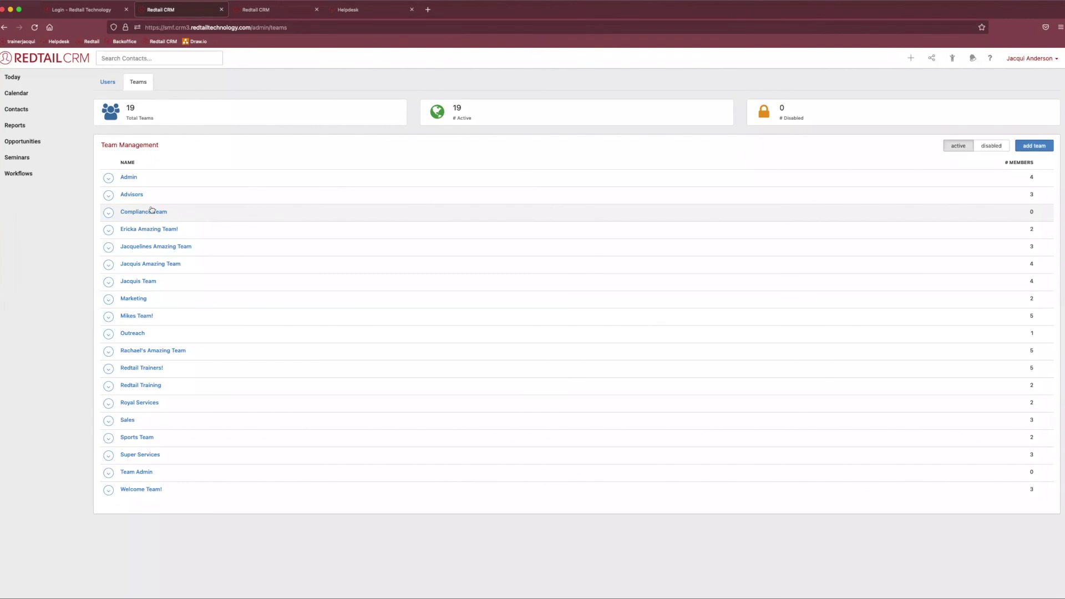
click(108, 213)
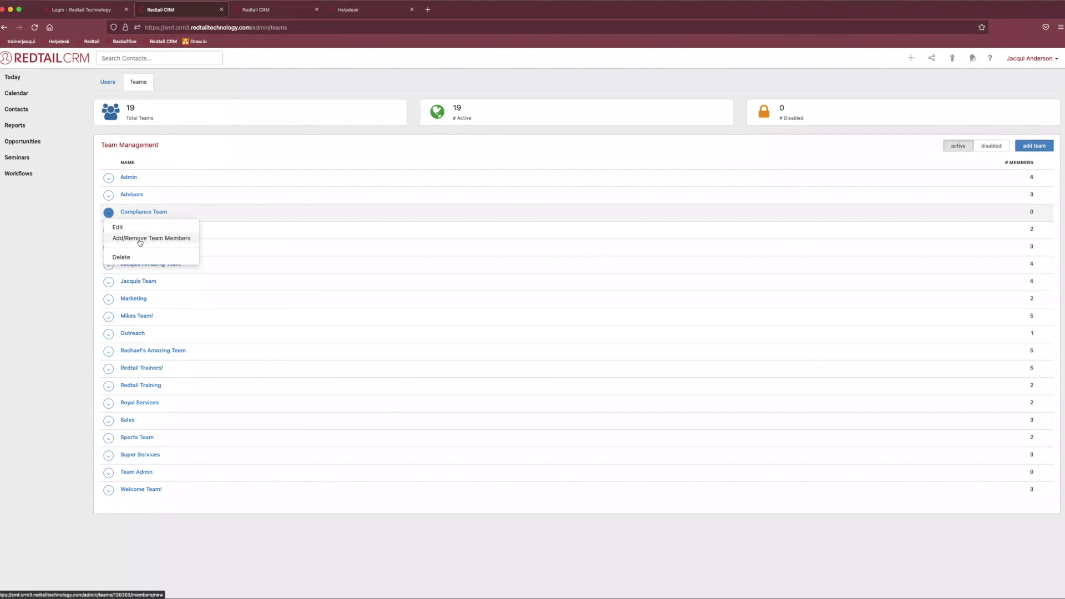
Add the five listed users as Compliance Team members and save.
double_click(1031, 213)
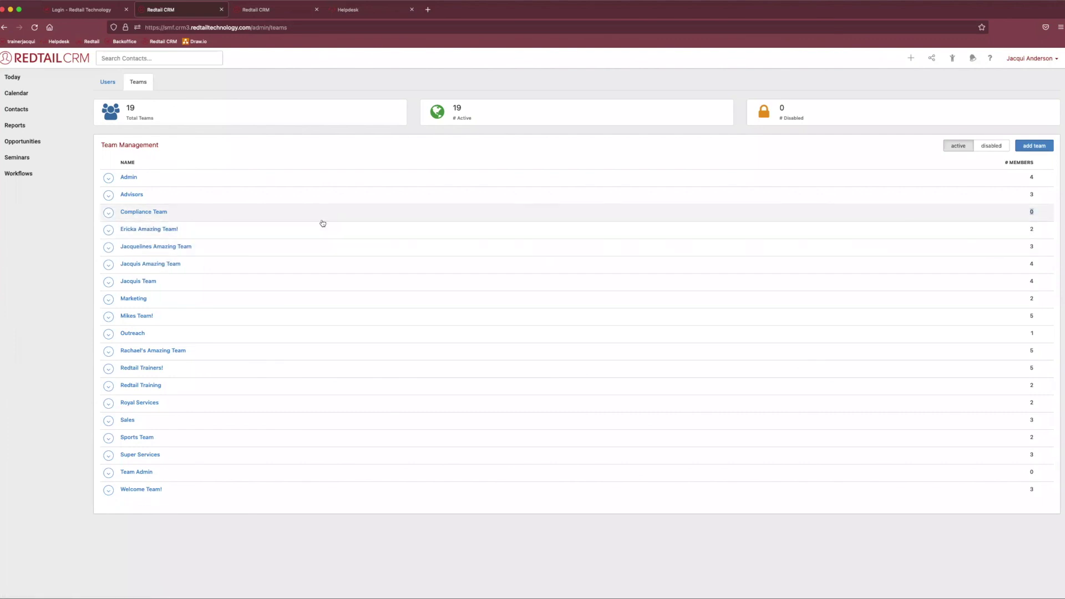
click(109, 212)
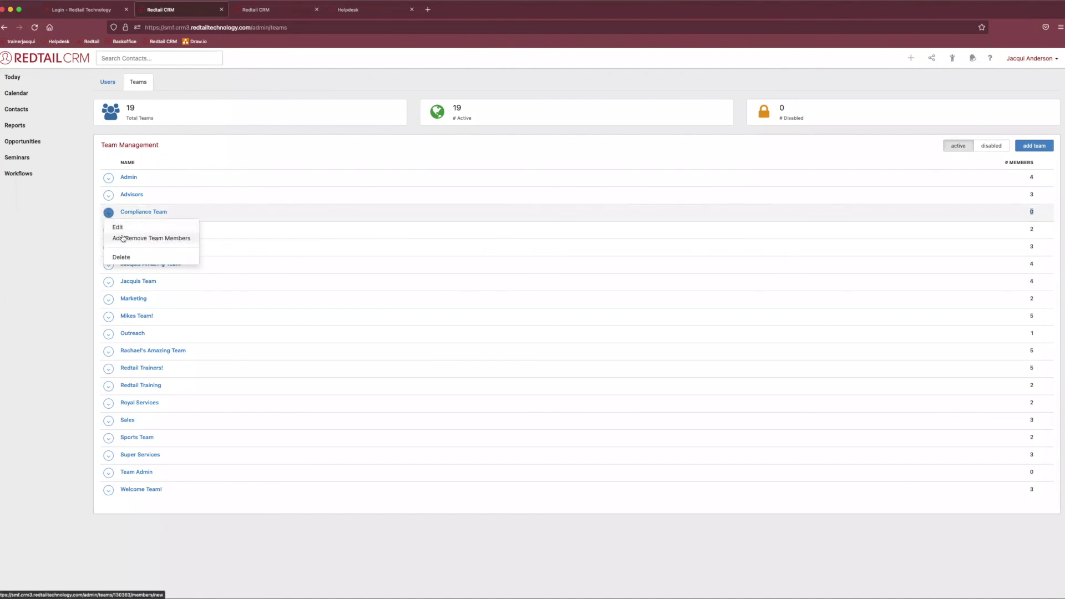
click(123, 239)
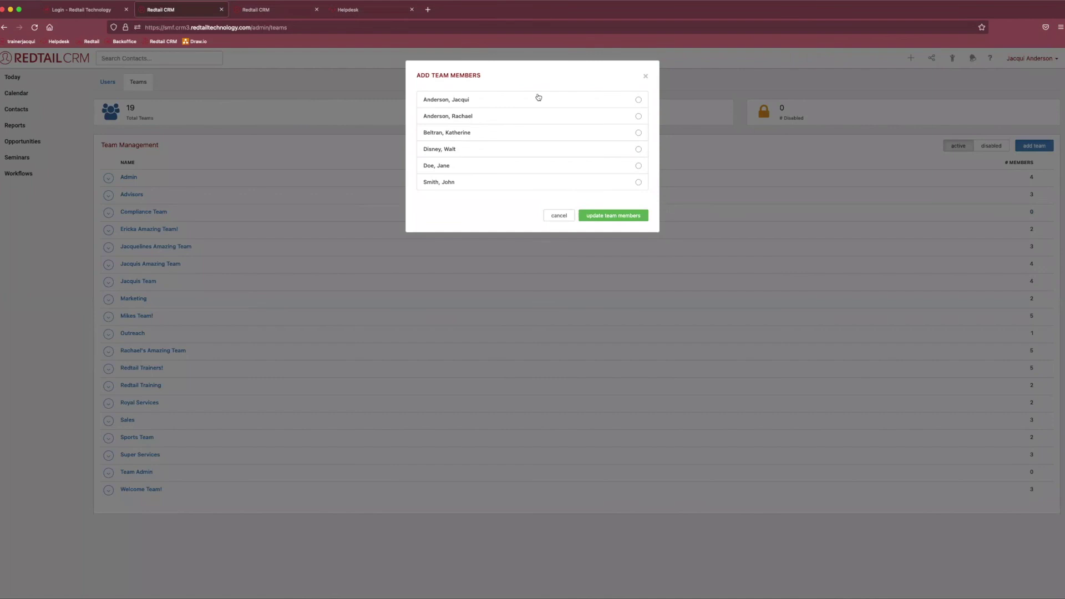
click(538, 99)
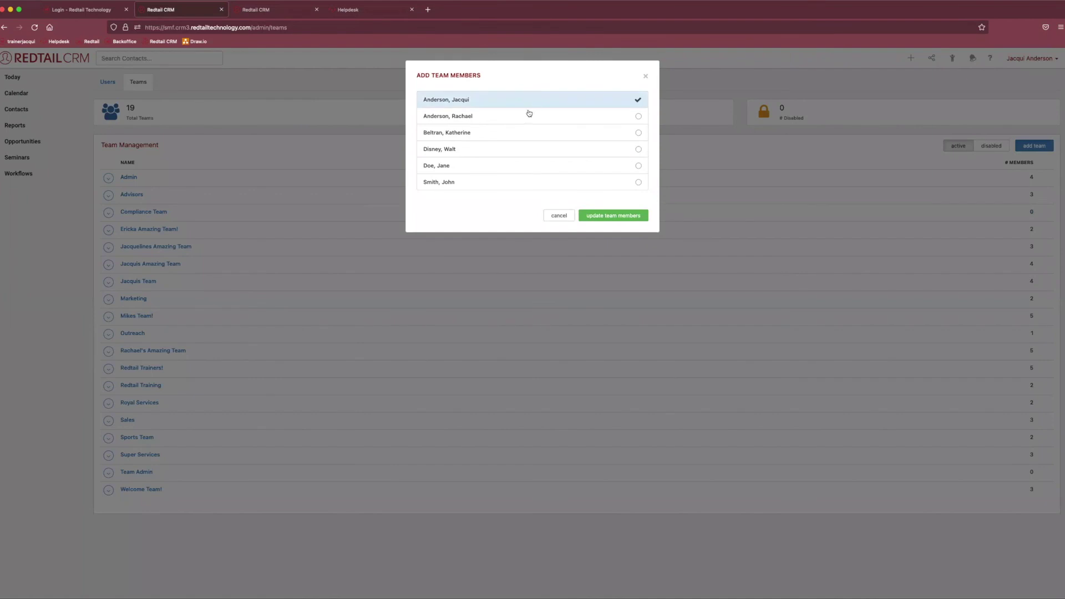
click(519, 134)
click(505, 118)
click(505, 149)
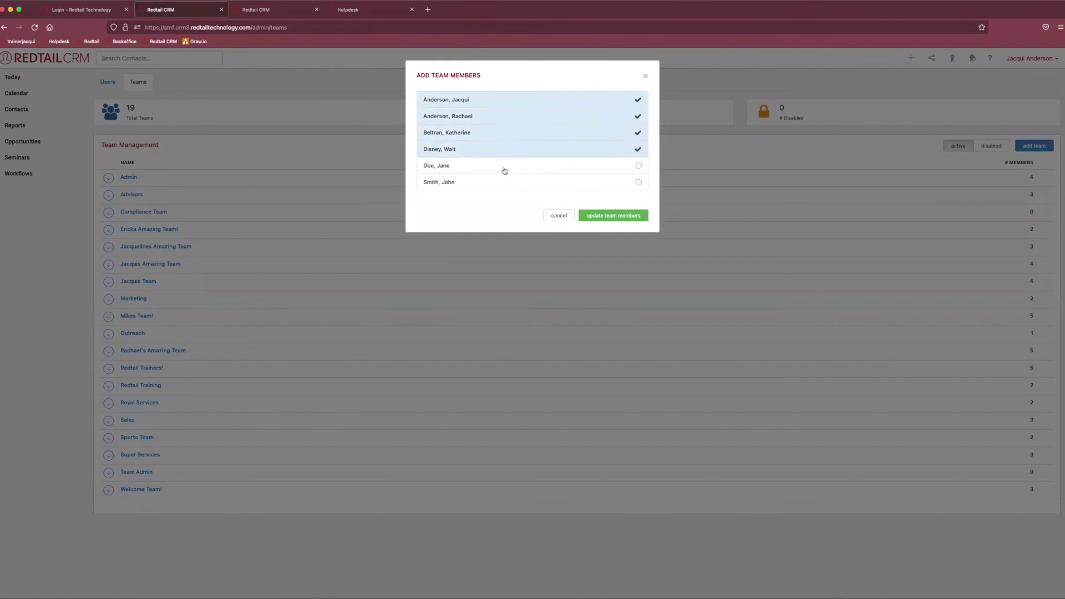
click(511, 170)
click(633, 219)
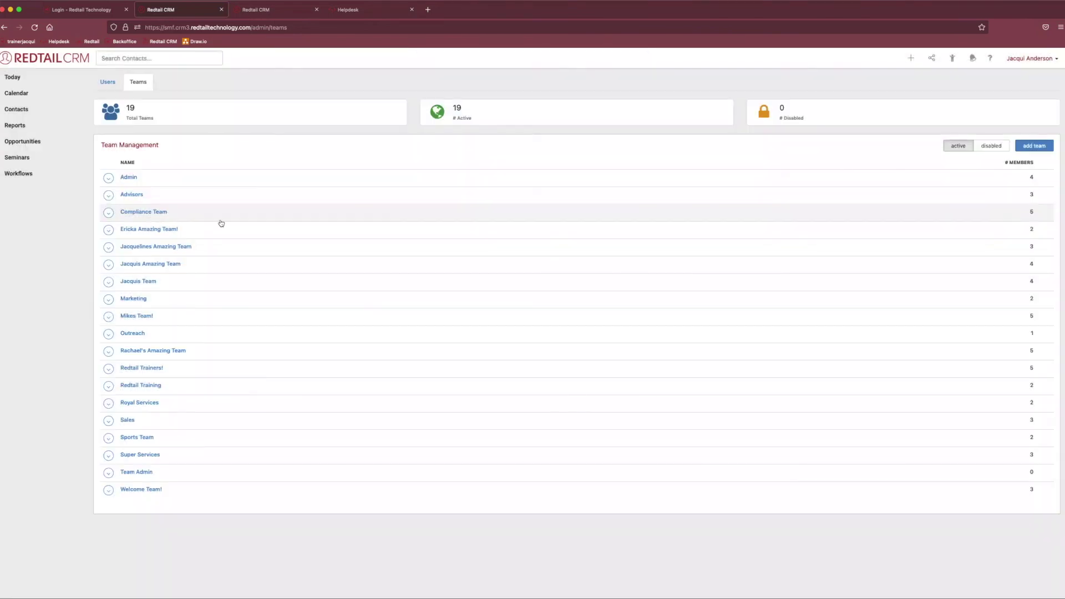
double_click(1032, 212)
click(109, 213)
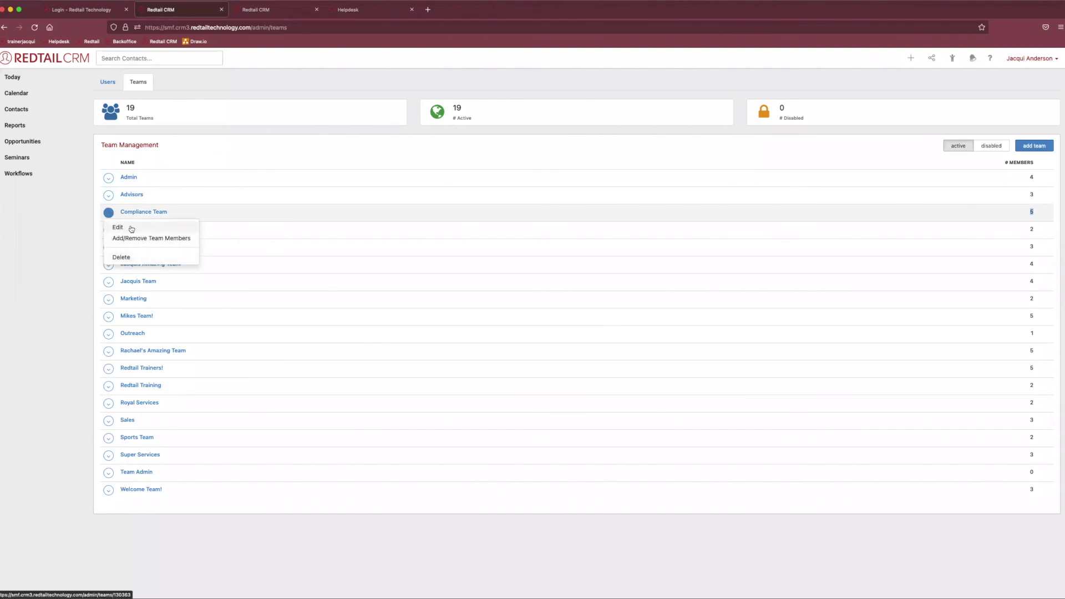
click(129, 229)
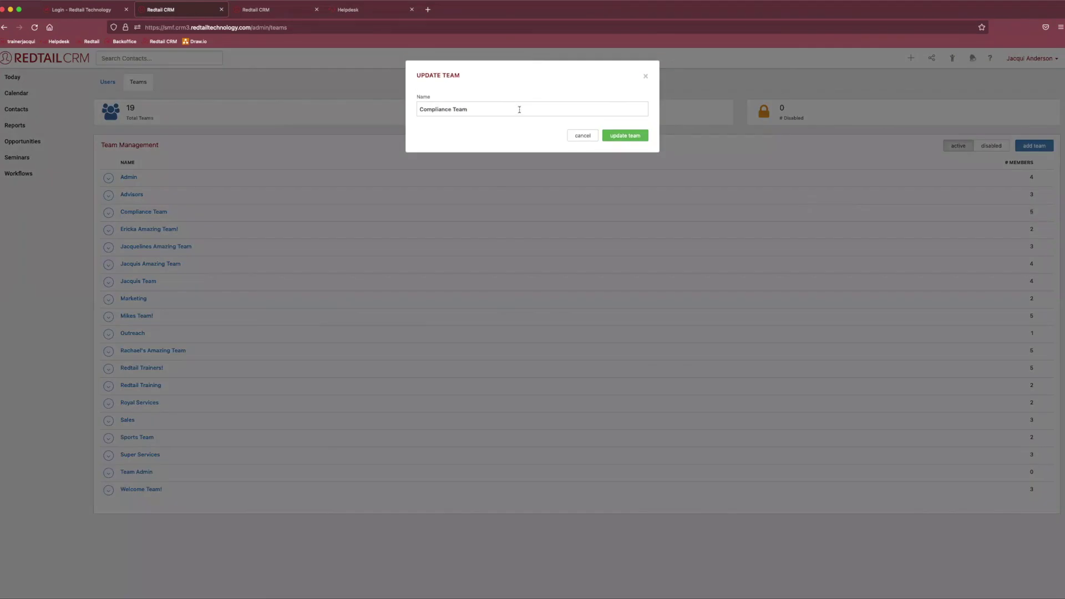
drag(520, 109, 417, 109)
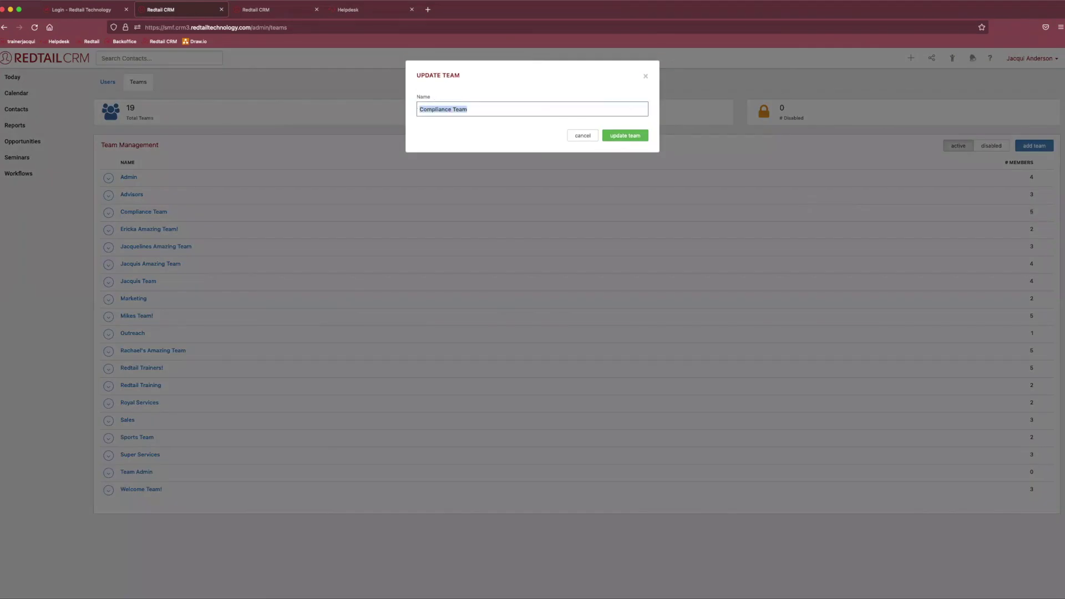
key(BackSpace)
text(Structure Team)
key(BackSpace)
key(BackSpace)
key(BackSpace)
key(BackSpace)
key(BackSpace)
key(BackSpace)
key(BackSpace)
key(BackSpace)
key(BackSpace)
key(BackSpace)
key(BackSpace)
key(BackSpace)
key(BackSpace)
key(BackSpace)
text(Comppliance)
key(BackSpace)
key(BackSpace)
key(BackSpace)
key(BackSpace)
key(BackSpace)
key(BackSpace)
key(BackSpace)
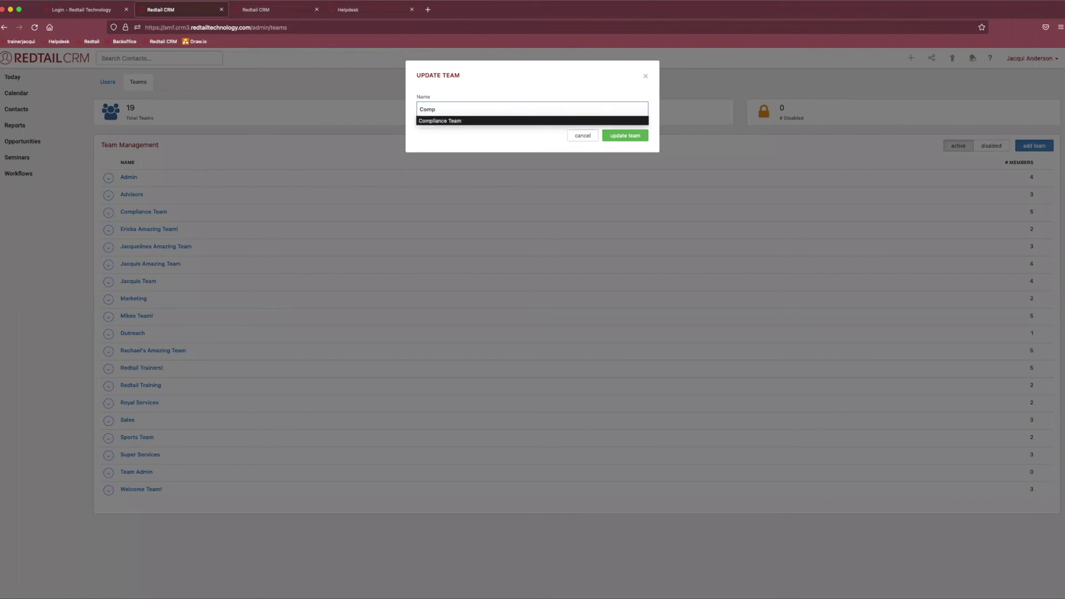
click(434, 108)
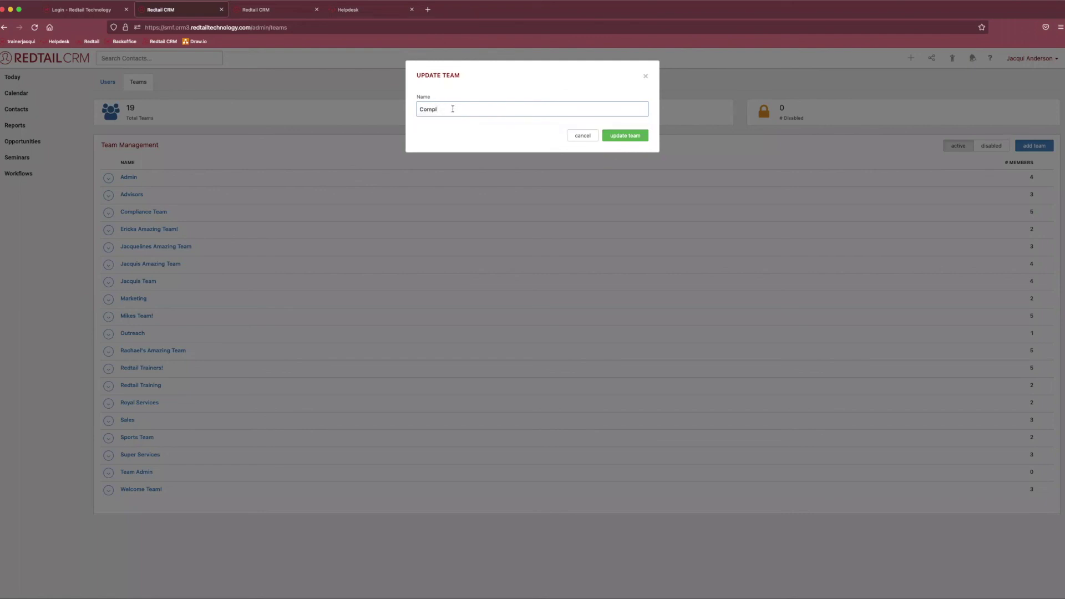
key(Return)
click(108, 212)
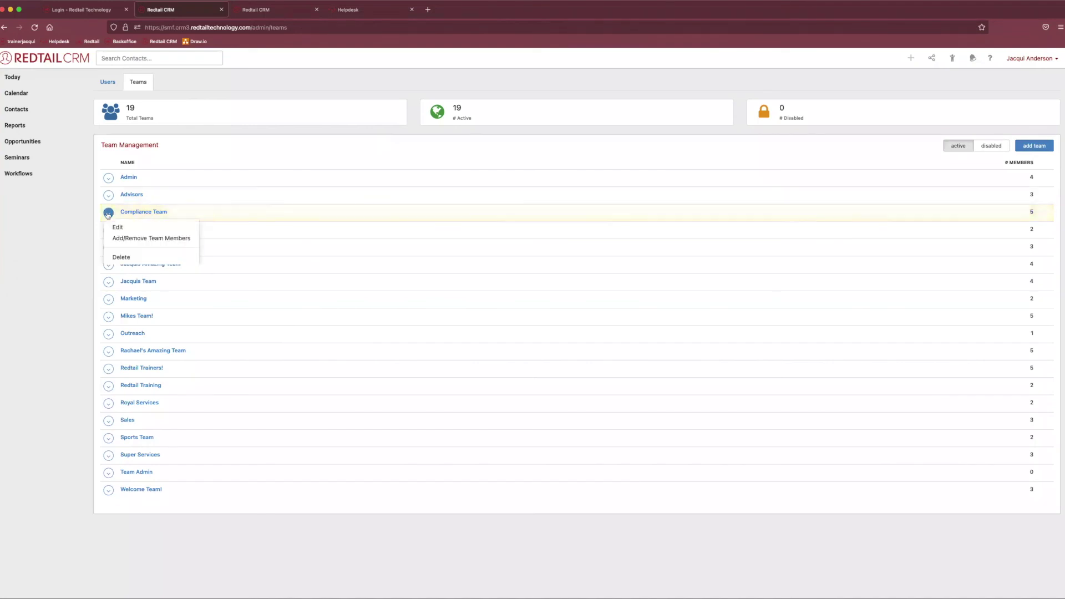
click(123, 257)
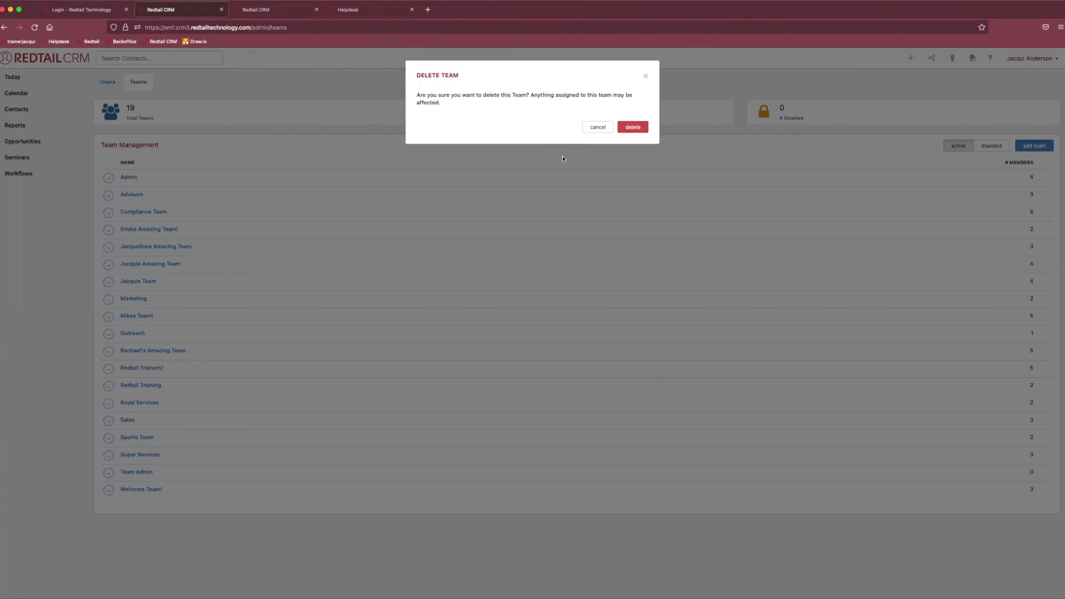
click(589, 127)
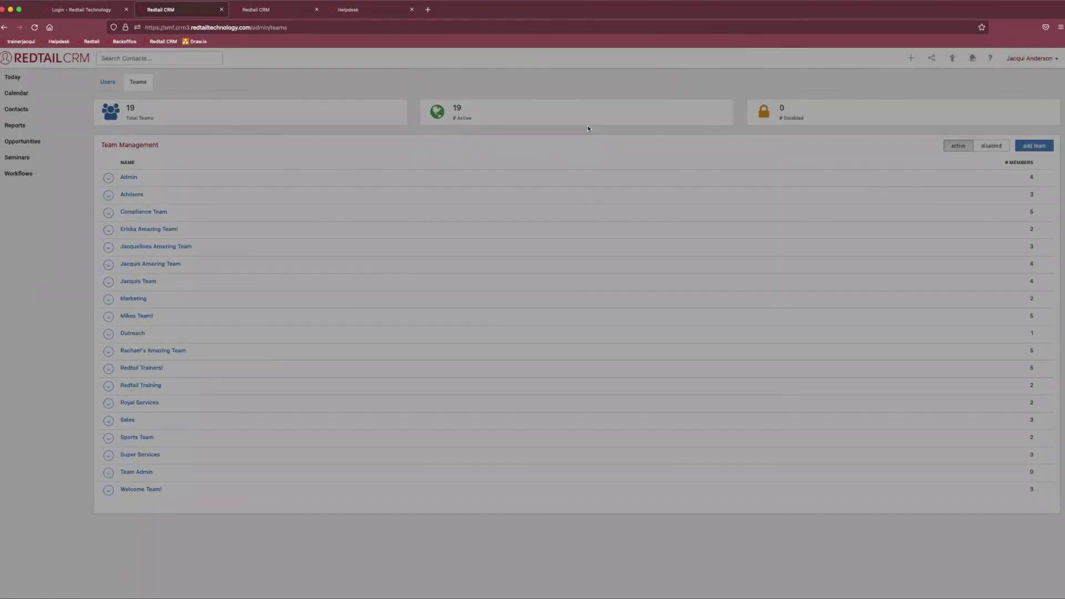